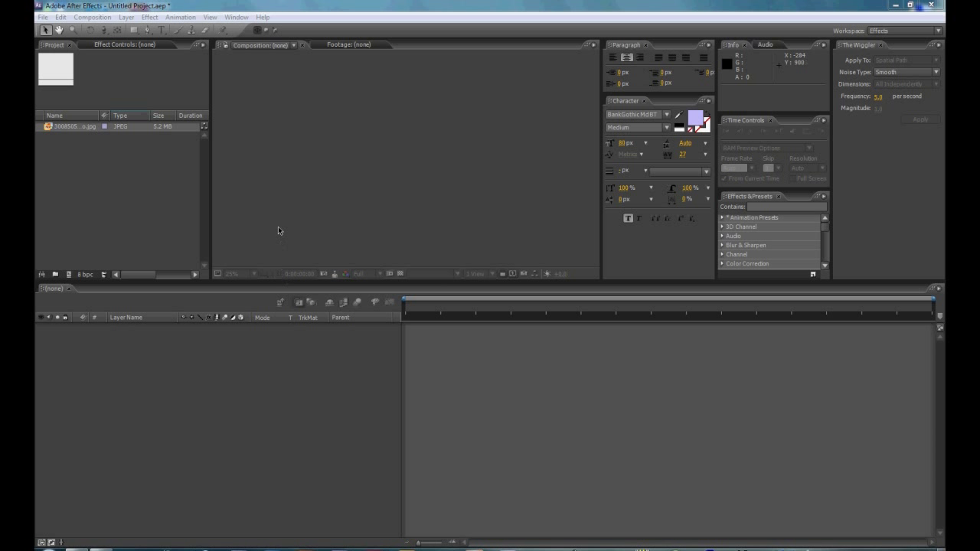
- Create a new 1280×720 composition named Comp 1
left_click(105, 18)
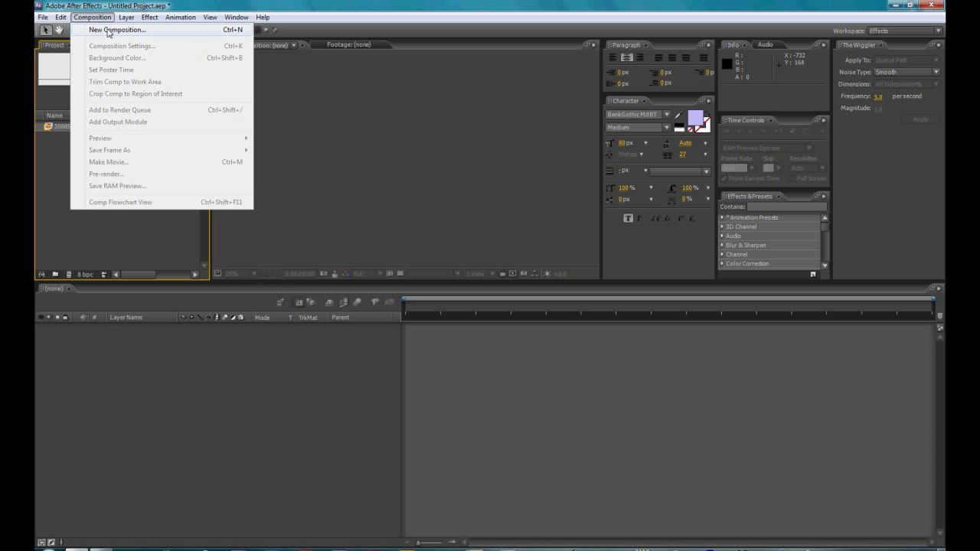
left_click(108, 31)
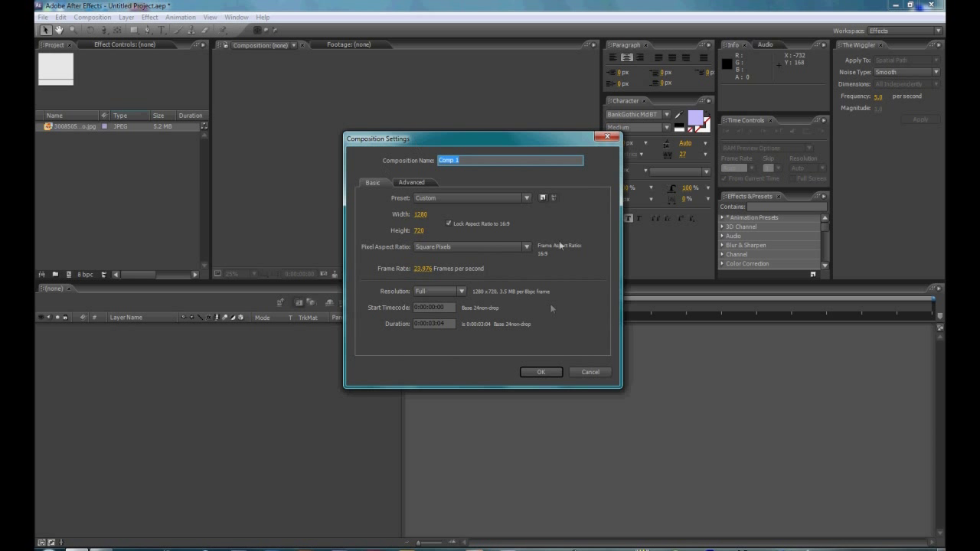
left_click(541, 373)
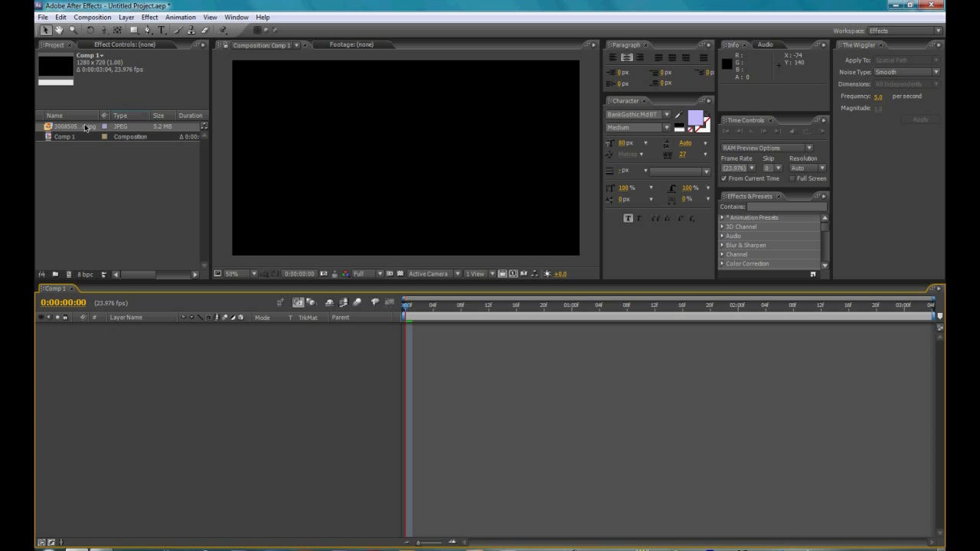
- Place the texture JPEG in the Comp 1 timeline as a 3D layer
left_click(76, 127)
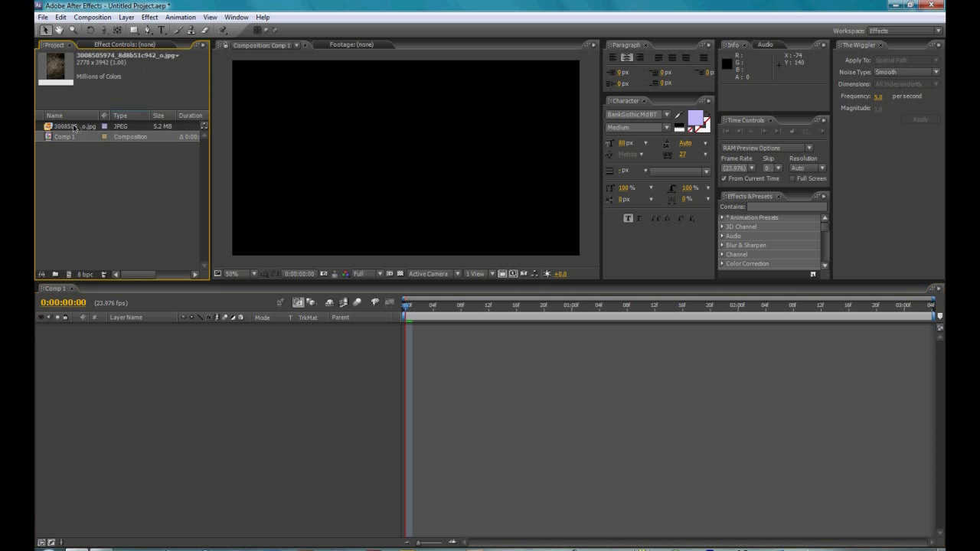
left_click(42, 17)
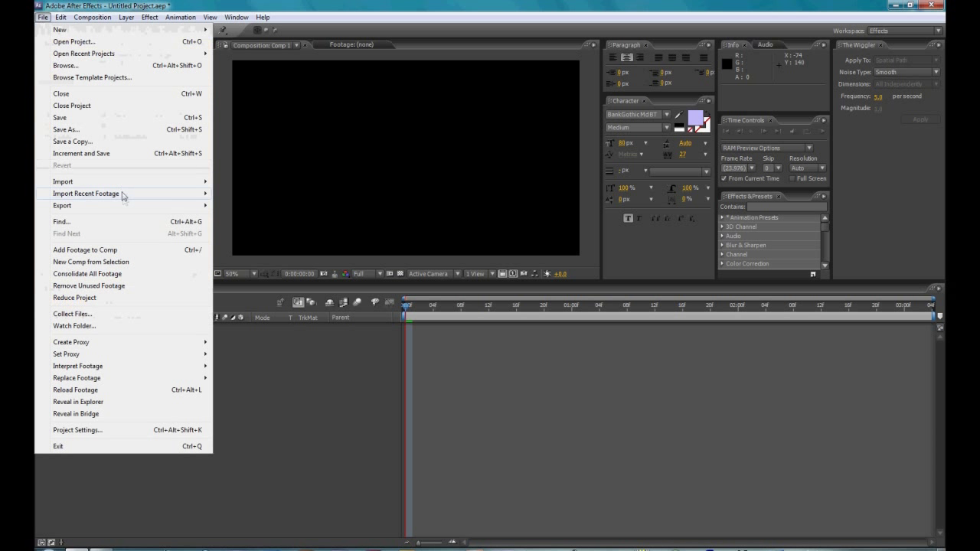
mouse_move(93, 187)
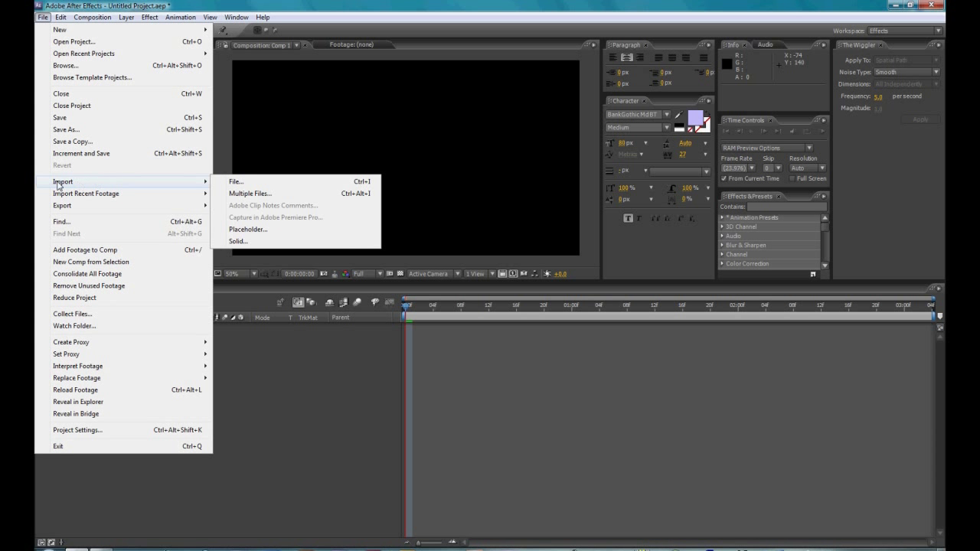
left_click(251, 178)
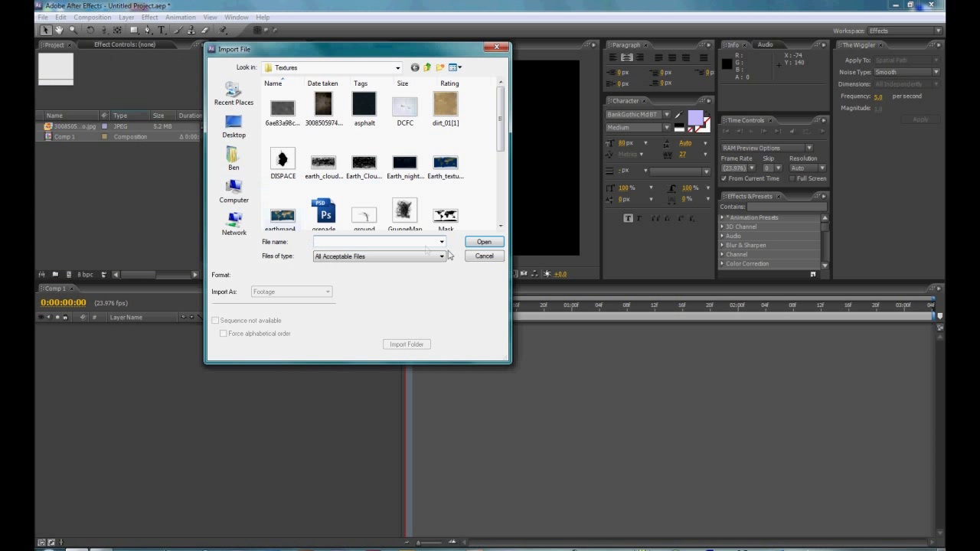
left_click(486, 260)
left_click_drag(63, 127, 392, 328)
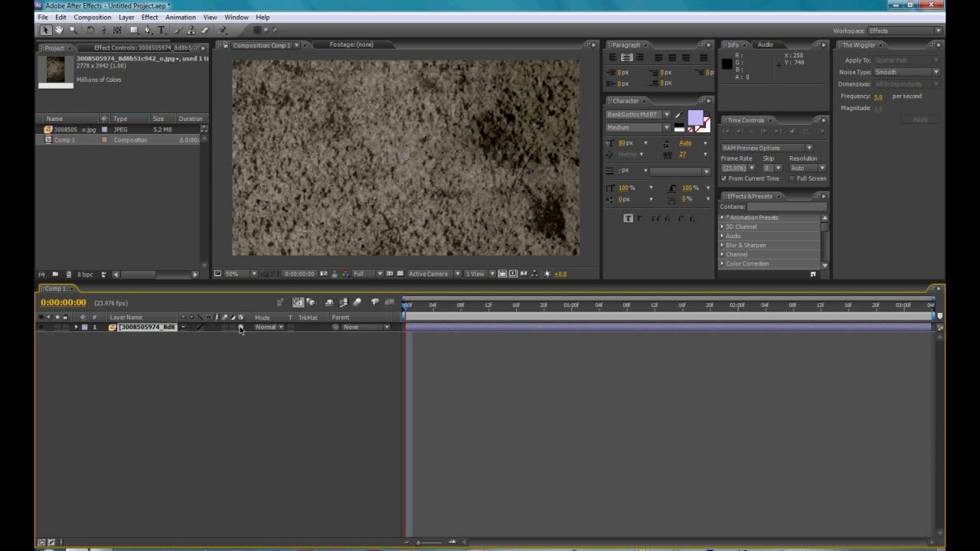
left_click(239, 328)
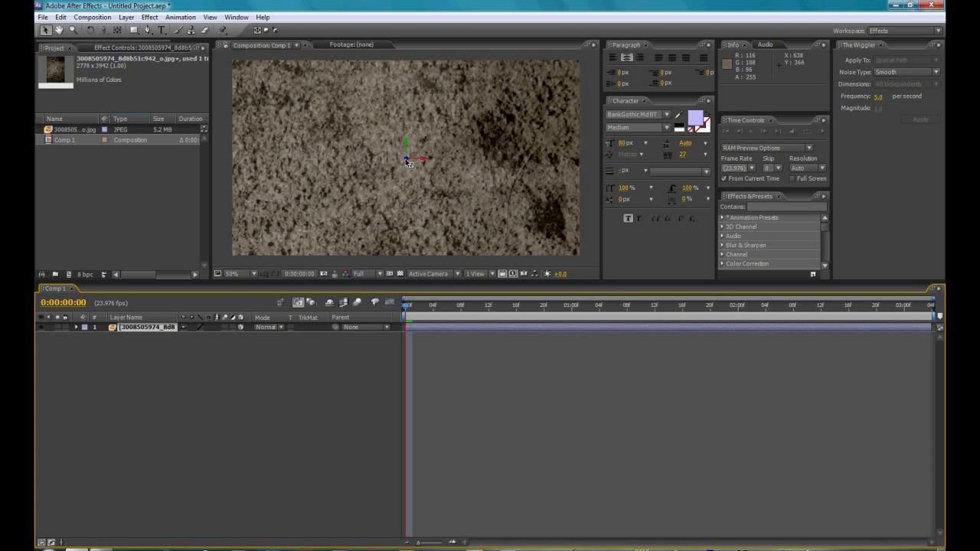
- Push the texture layer back to Z 25620 and scale it up to 800%
left_click_drag(408, 162, 459, 344)
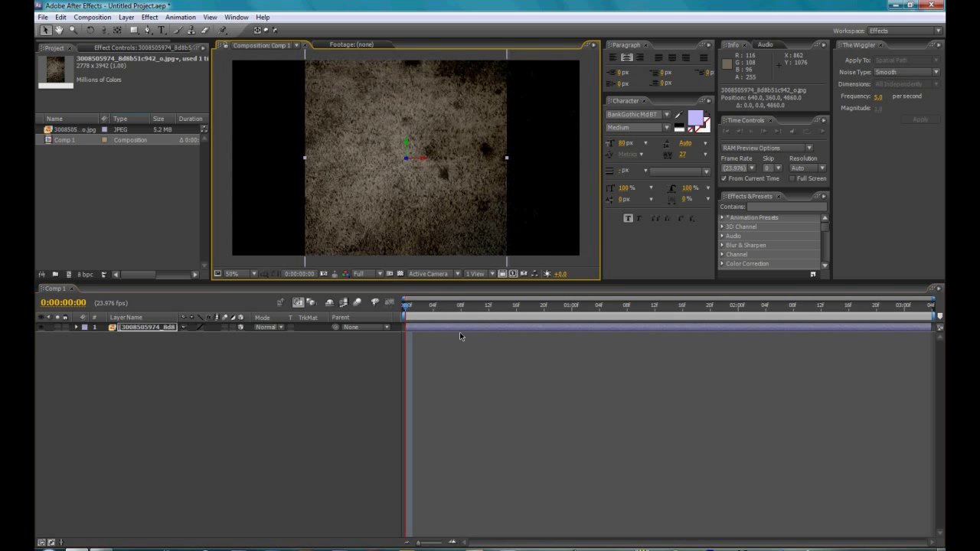
left_click_drag(406, 158, 447, 335)
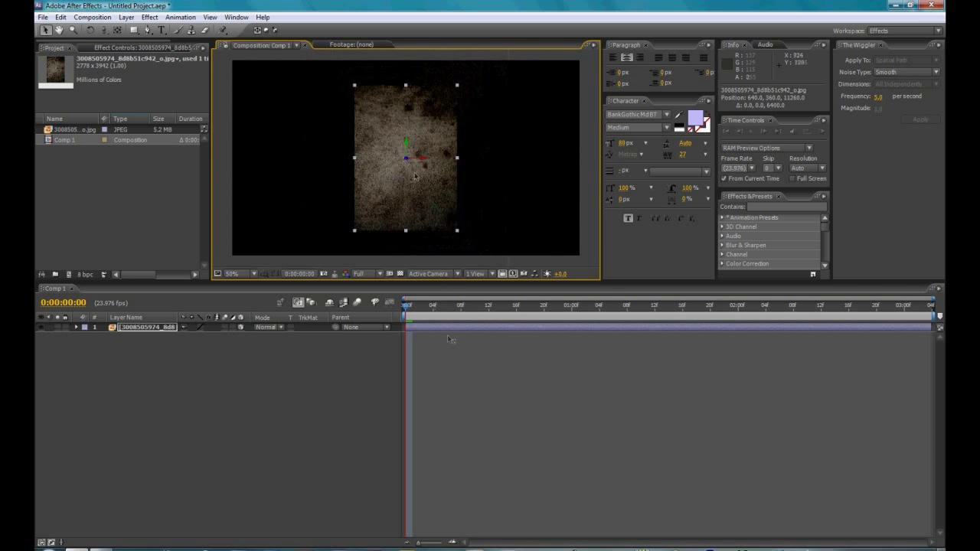
left_click_drag(407, 159, 468, 337)
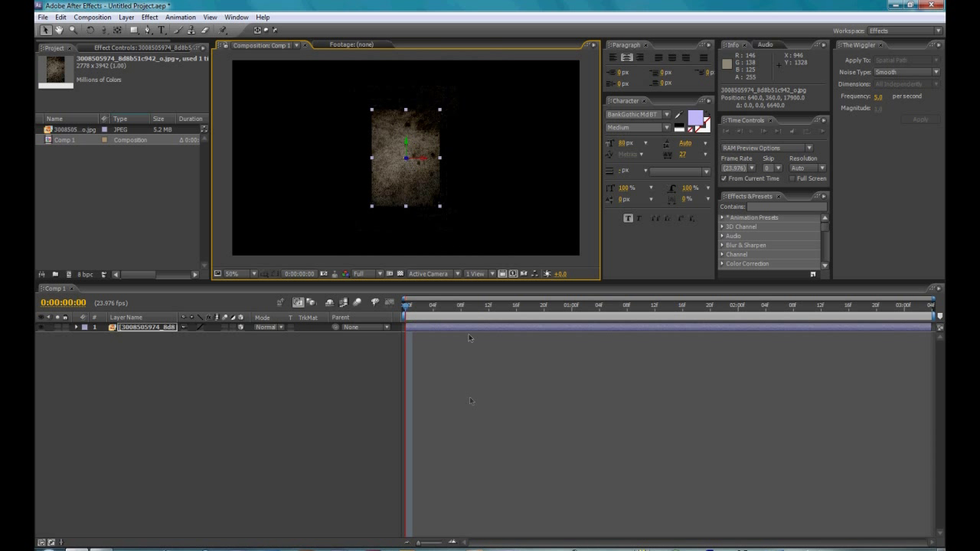
left_click_drag(408, 162, 396, 364)
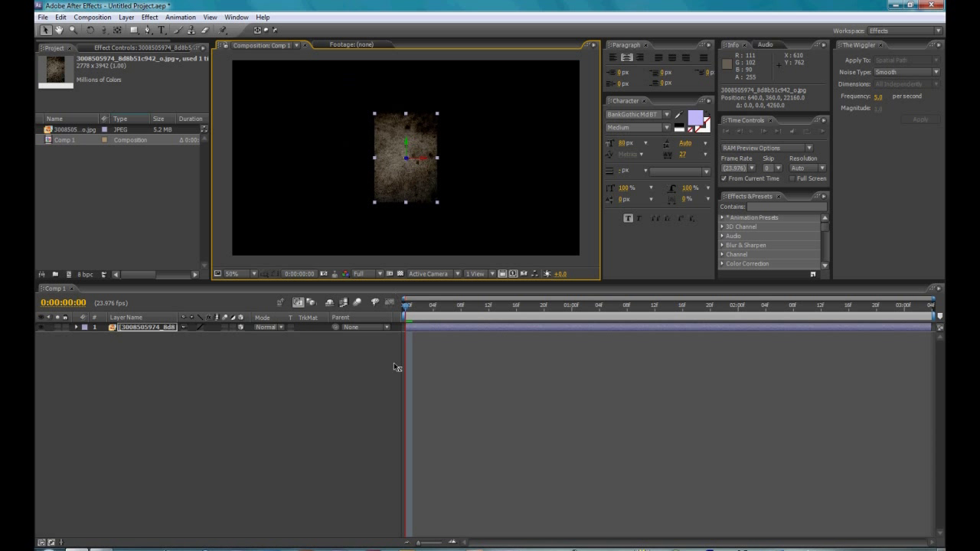
key("s")
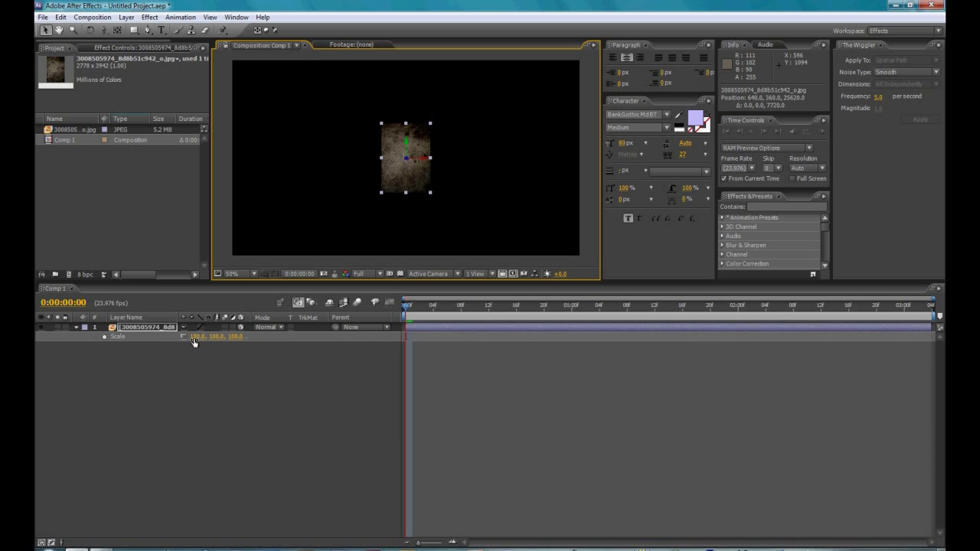
left_click_drag(197, 336, 227, 337)
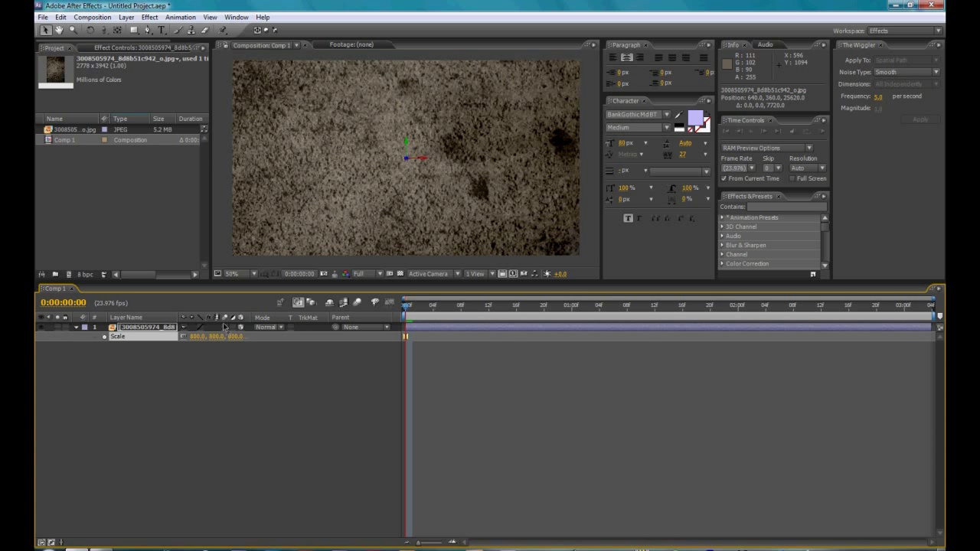
- Add a 50mm camera named Camera 1 to the composition
left_click(126, 17)
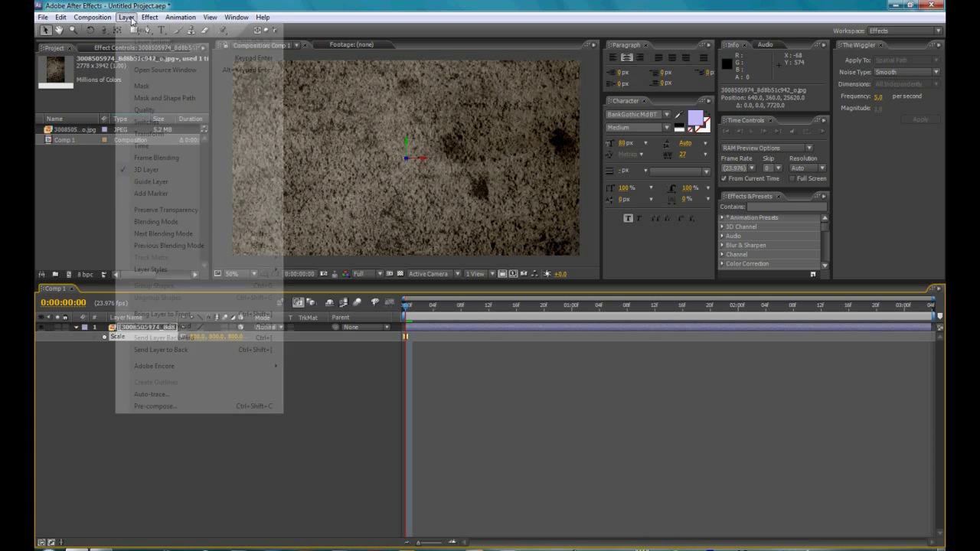
mouse_move(142, 29)
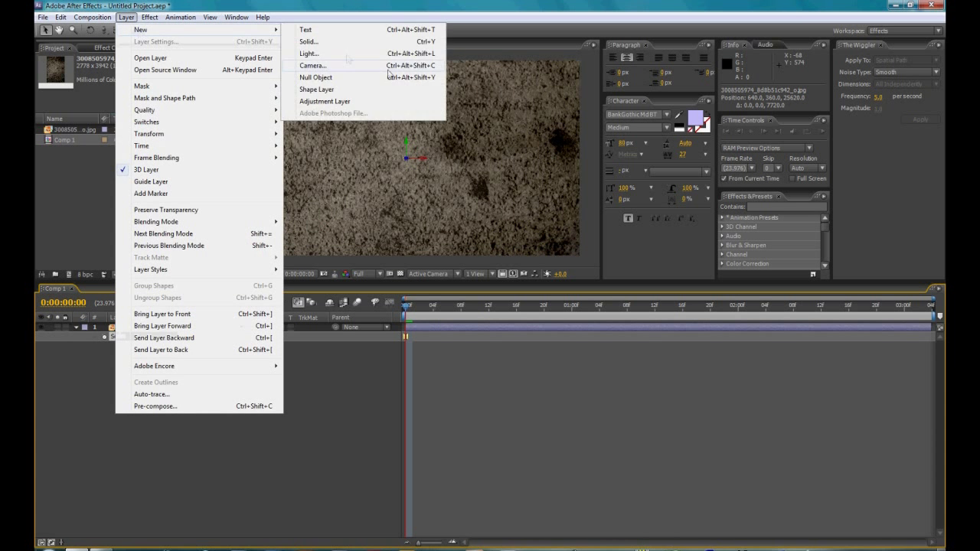
left_click(340, 65)
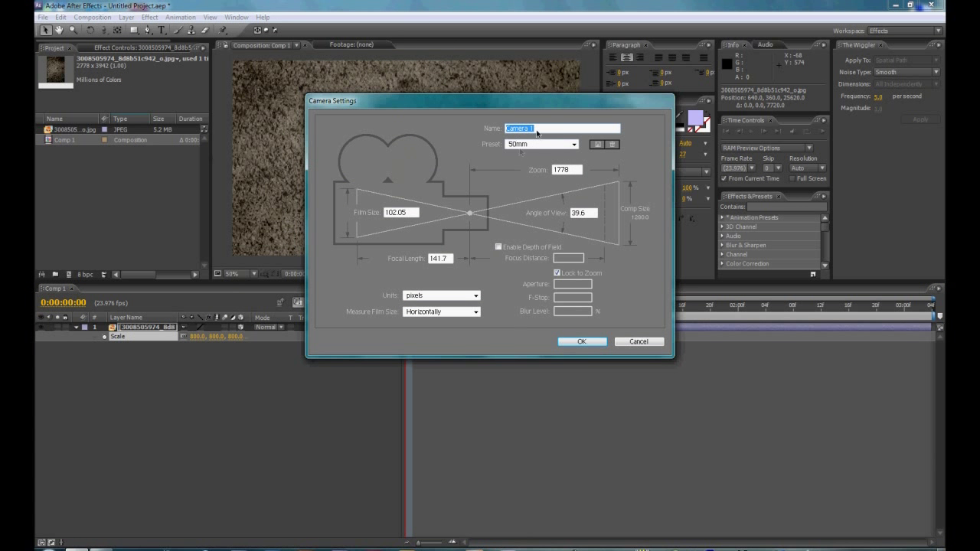
left_click(582, 342)
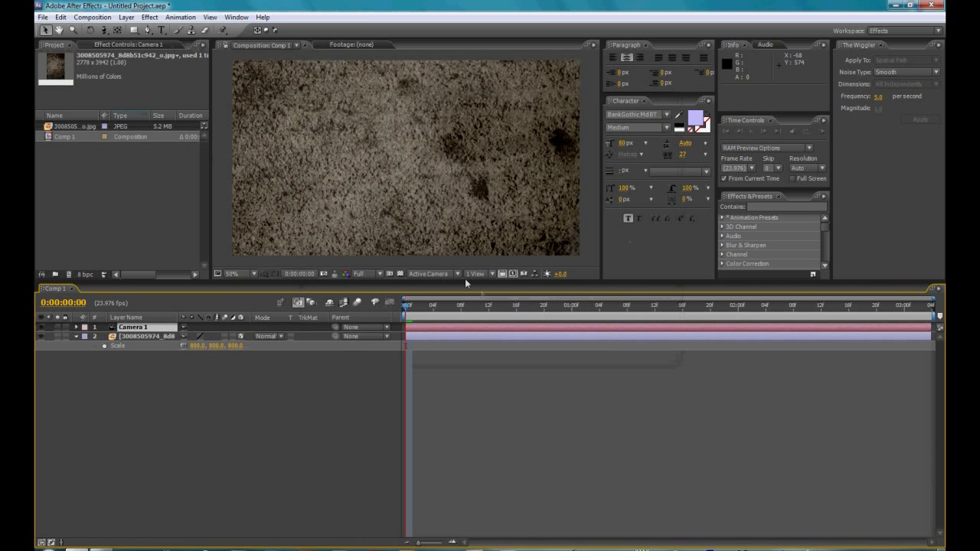
- Add a '3D Text' text layer below Camera 1 and make it a 3D layer
left_click(127, 17)
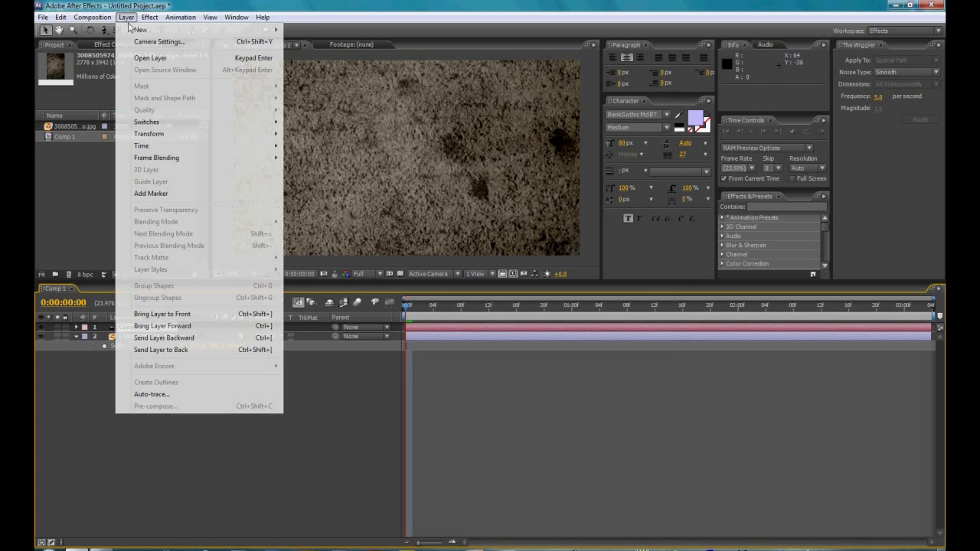
mouse_move(134, 29)
left_click(325, 31)
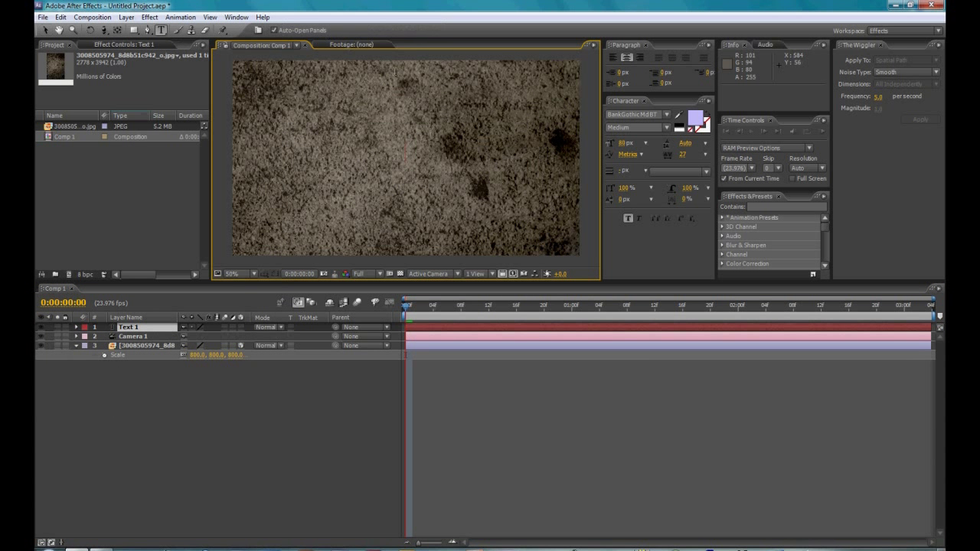
left_click_drag(139, 328, 139, 342)
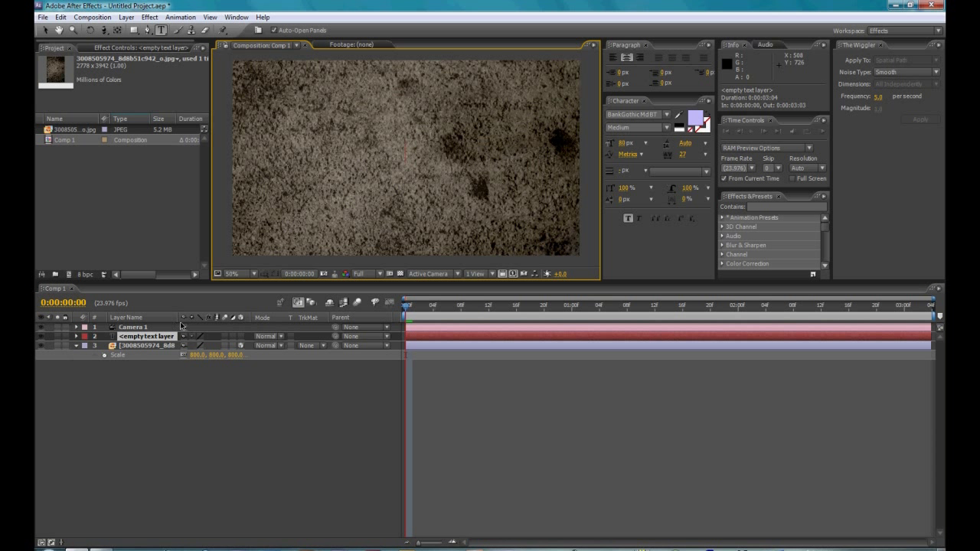
type("3D")
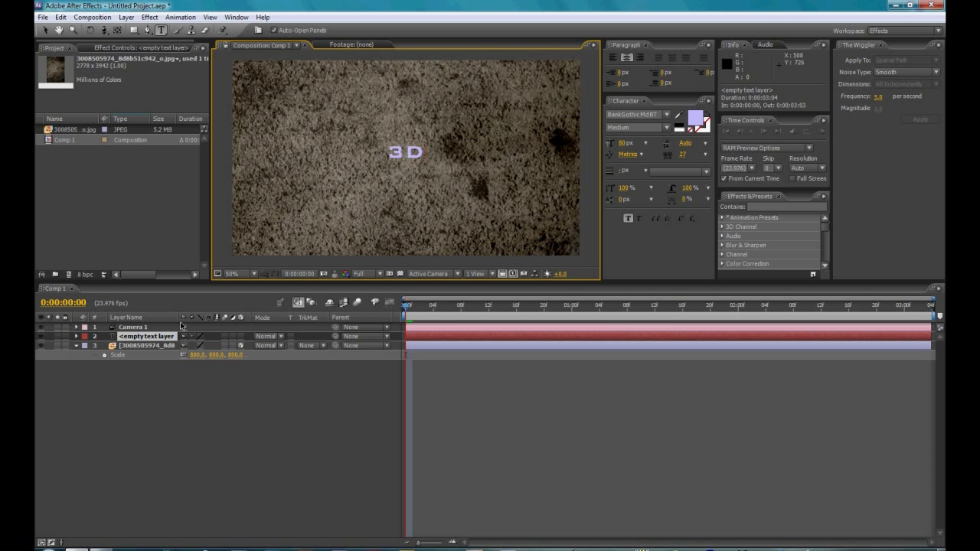
type(" Te")
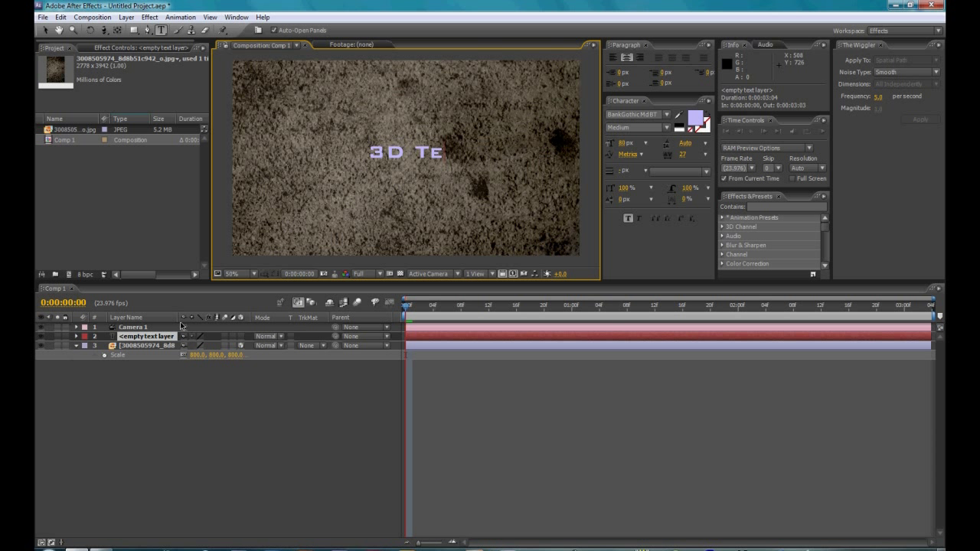
type("xt")
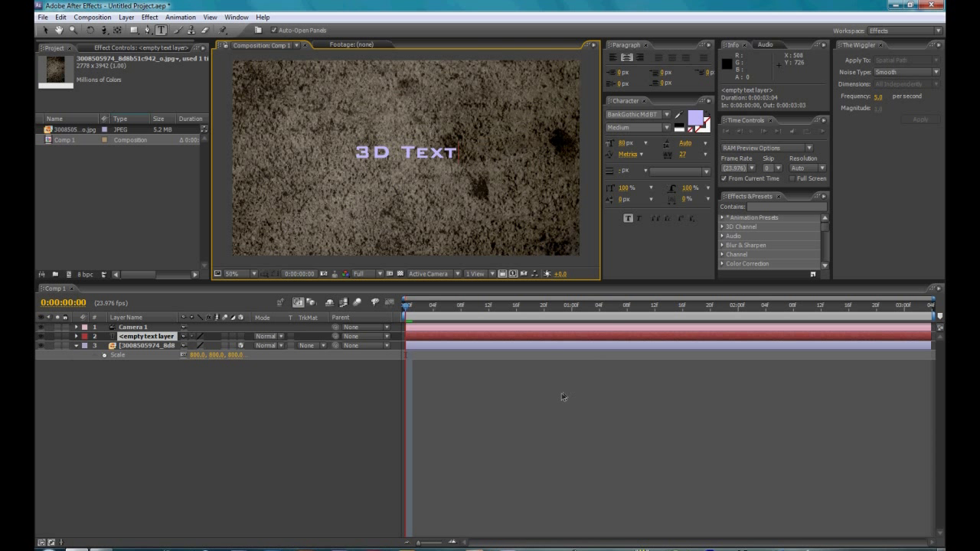
left_click(562, 395)
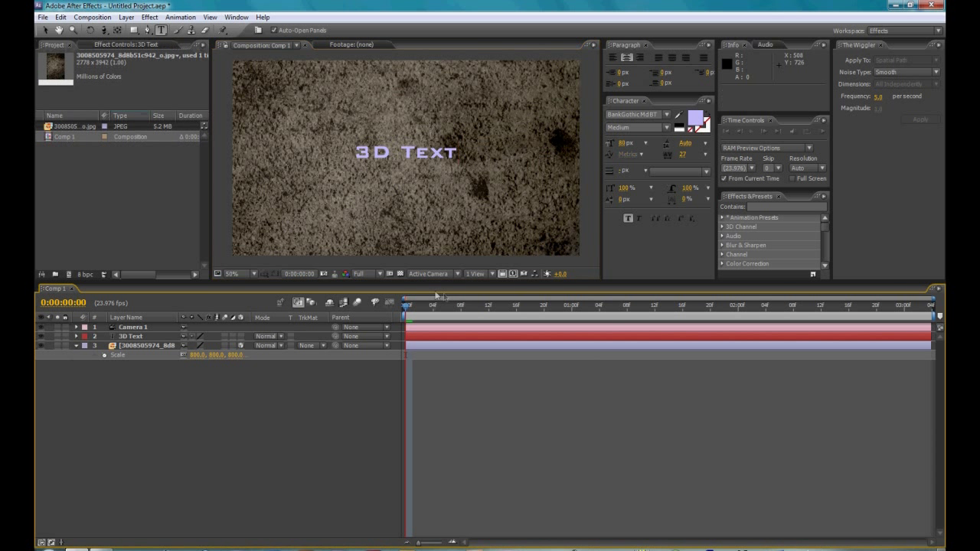
left_click(240, 336)
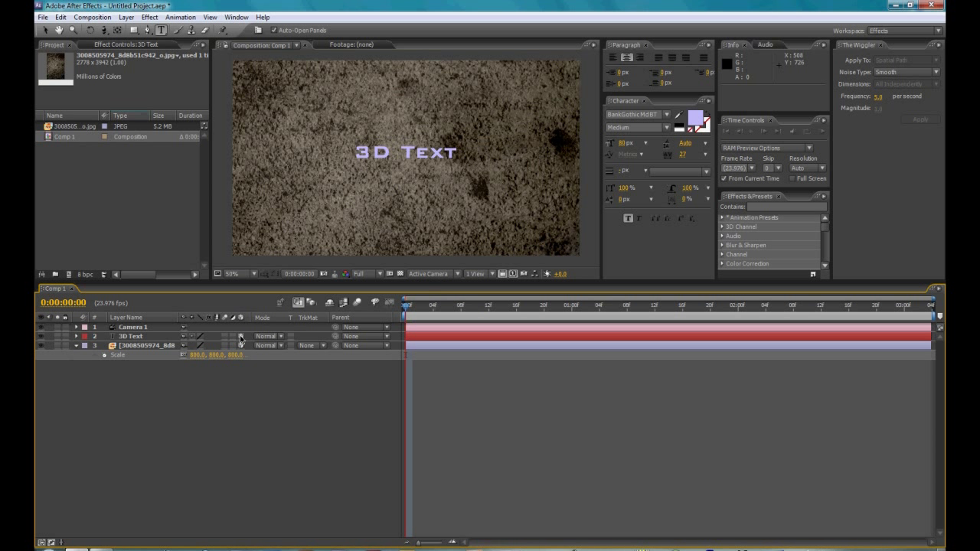
left_click(153, 328)
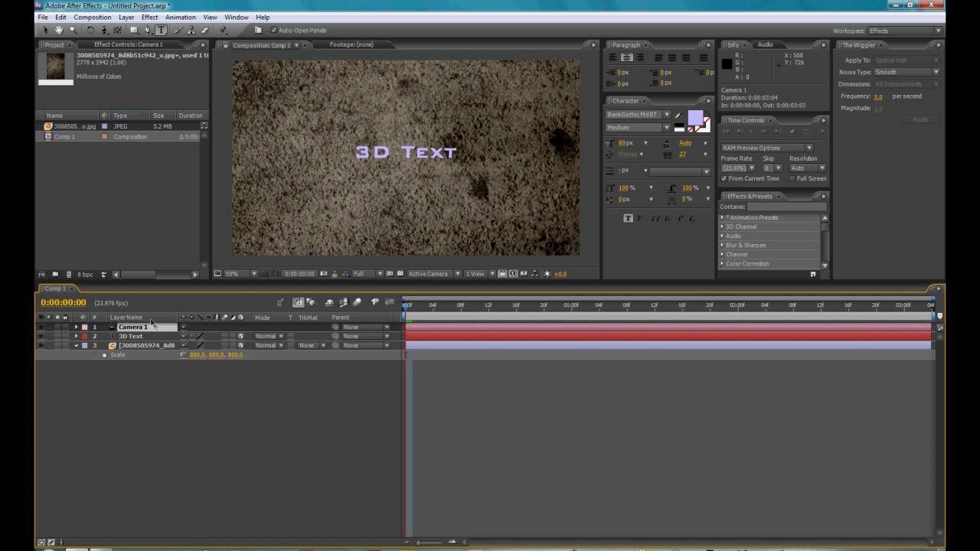
left_click(102, 30)
left_click_drag(414, 161, 455, 148)
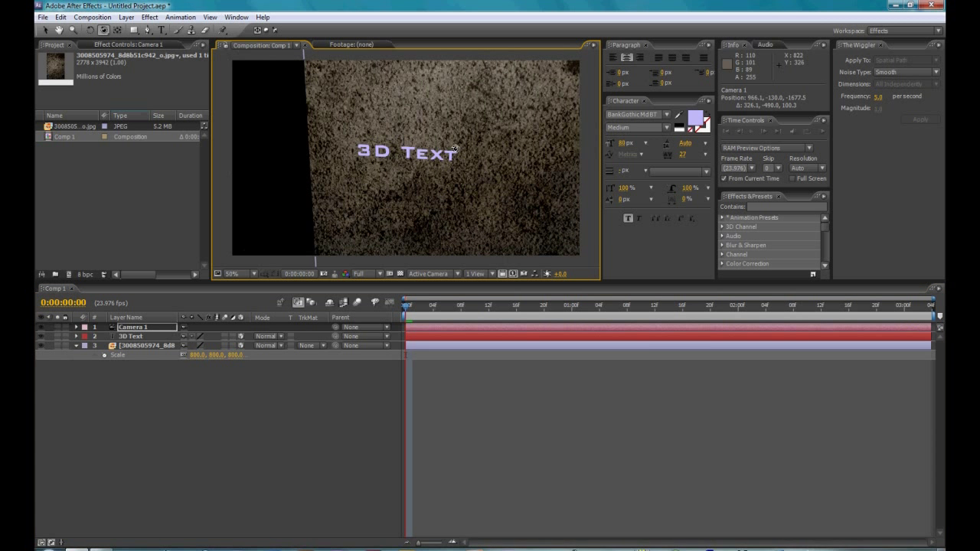
key("ctrl+z")
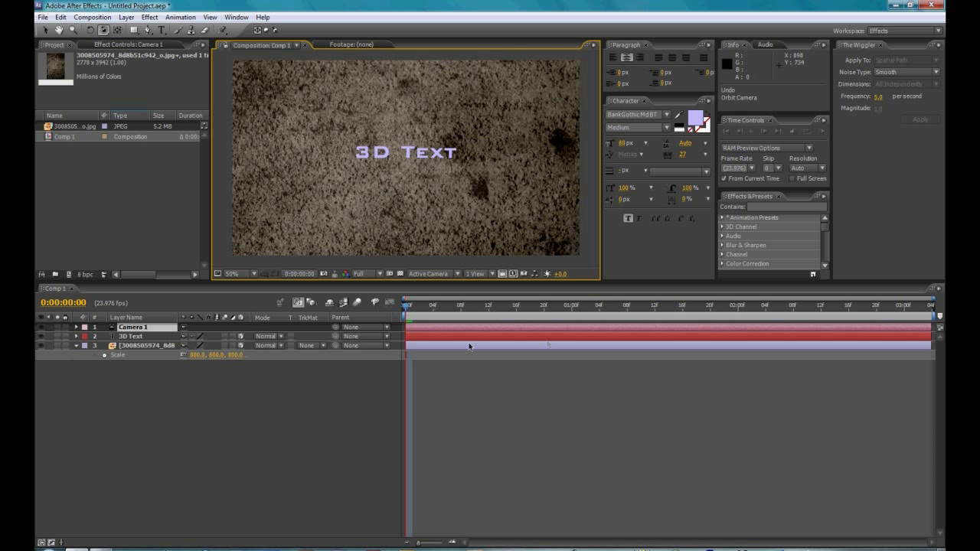
left_click(77, 327)
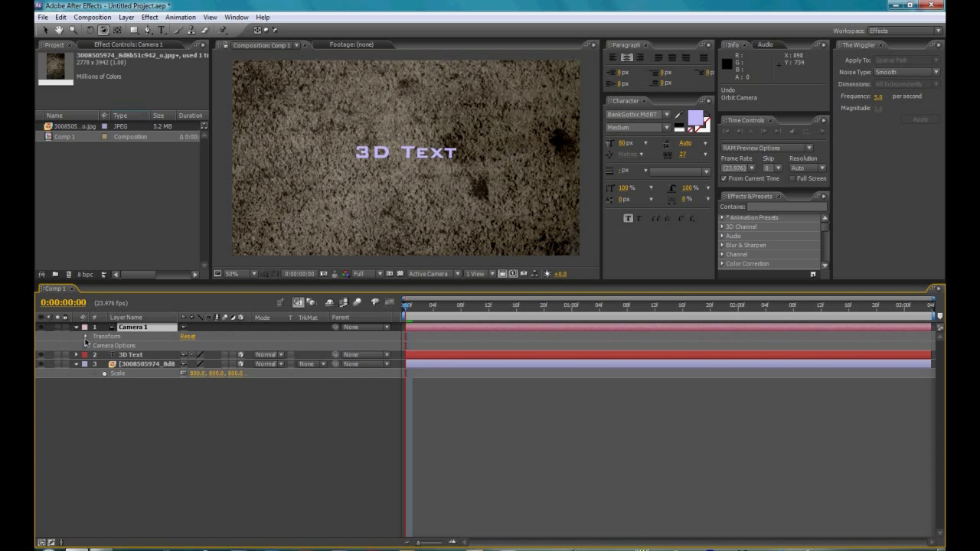
- Enable Point of Interest and Position keyframes on Camera 1, then move near the comp's end
left_click(86, 337)
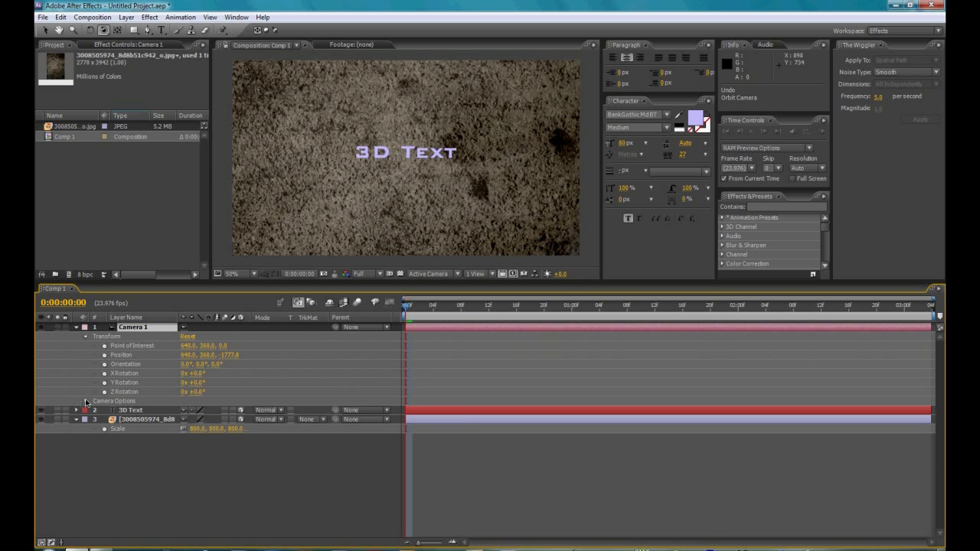
left_click(105, 346)
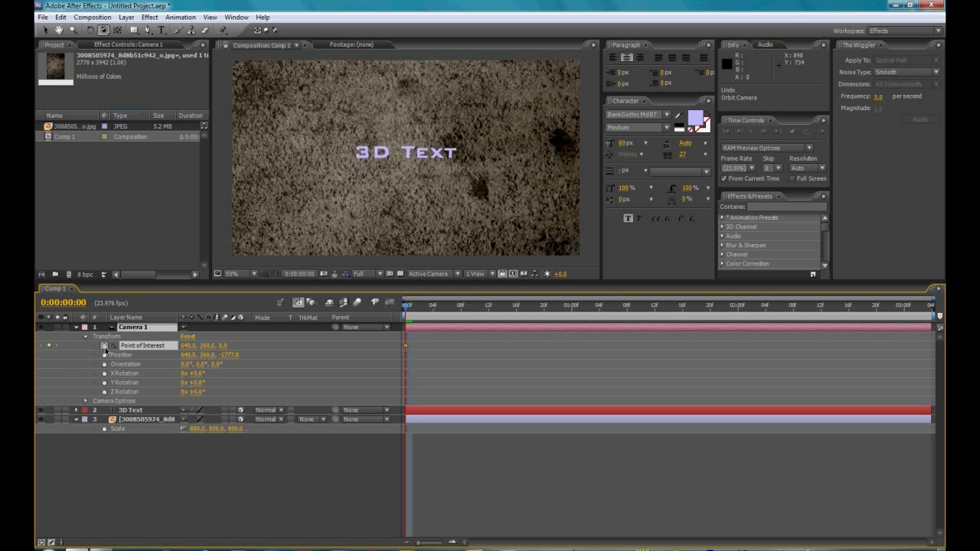
left_click(105, 356)
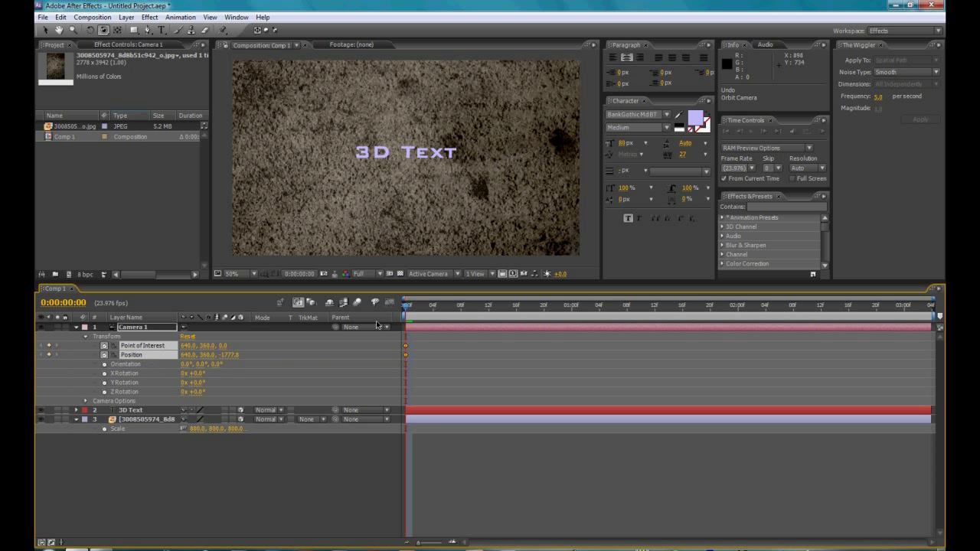
left_click_drag(413, 316, 937, 321)
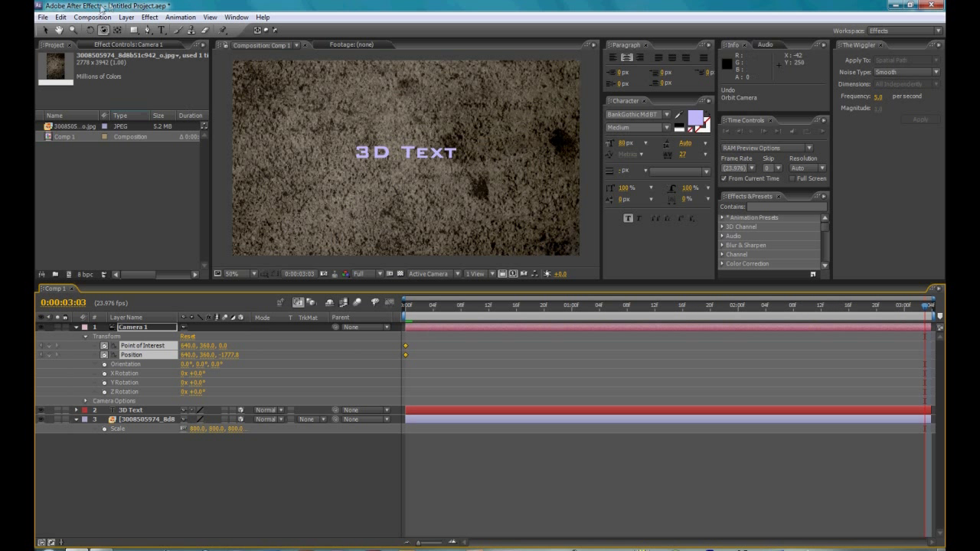
- Dolly Camera 1 in from Z -1777.8 to -585.8 with the Track Z Camera tool
left_click(103, 30)
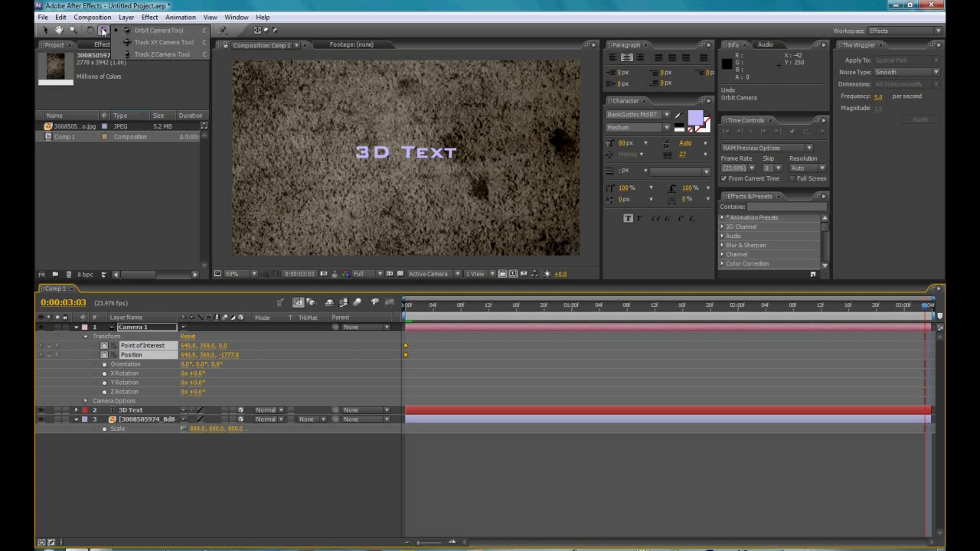
left_click(158, 55)
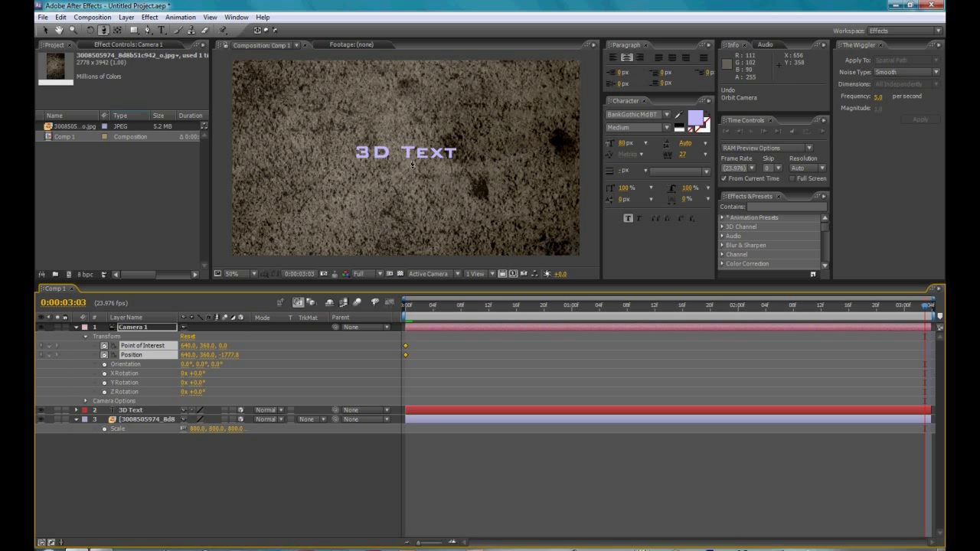
left_click_drag(411, 202, 380, 83)
left_click(722, 449)
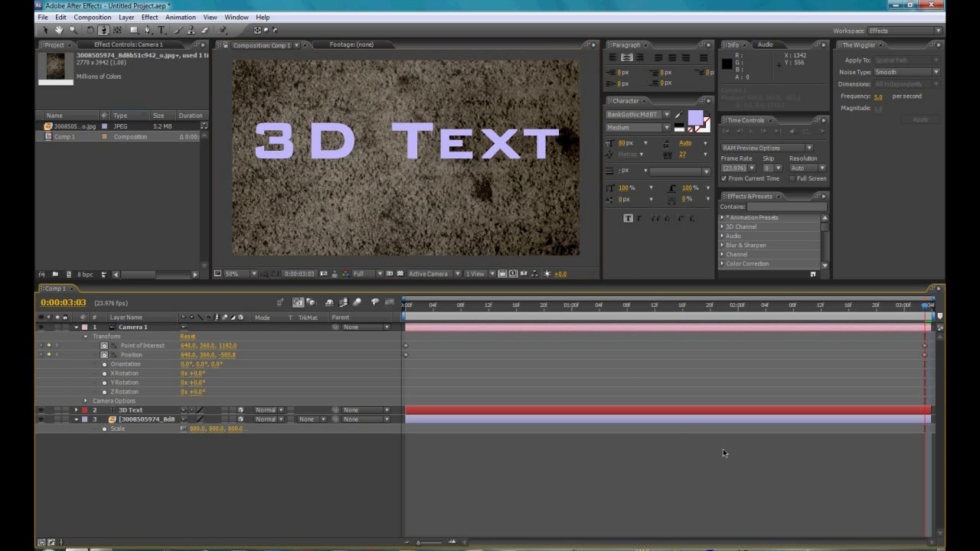
- Select the camera, 3D Text and footage layers and duplicate them with Ctrl+D
left_click(76, 327)
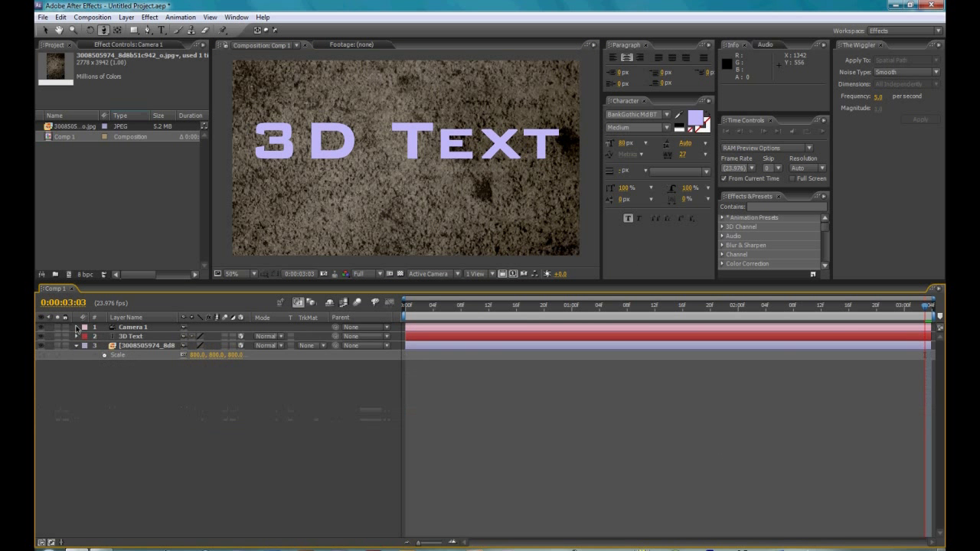
left_click(162, 346)
left_click_drag(163, 346, 170, 364)
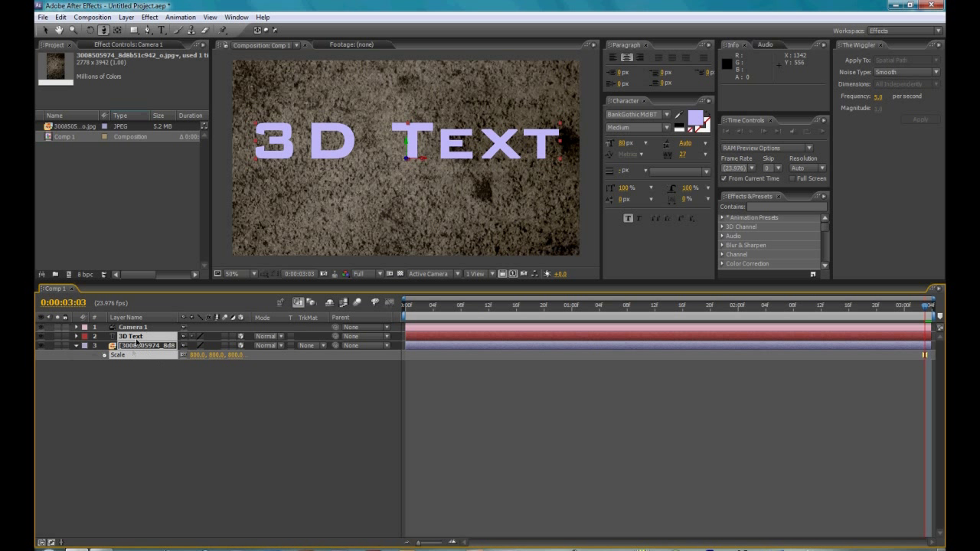
left_click_drag(161, 413, 155, 310)
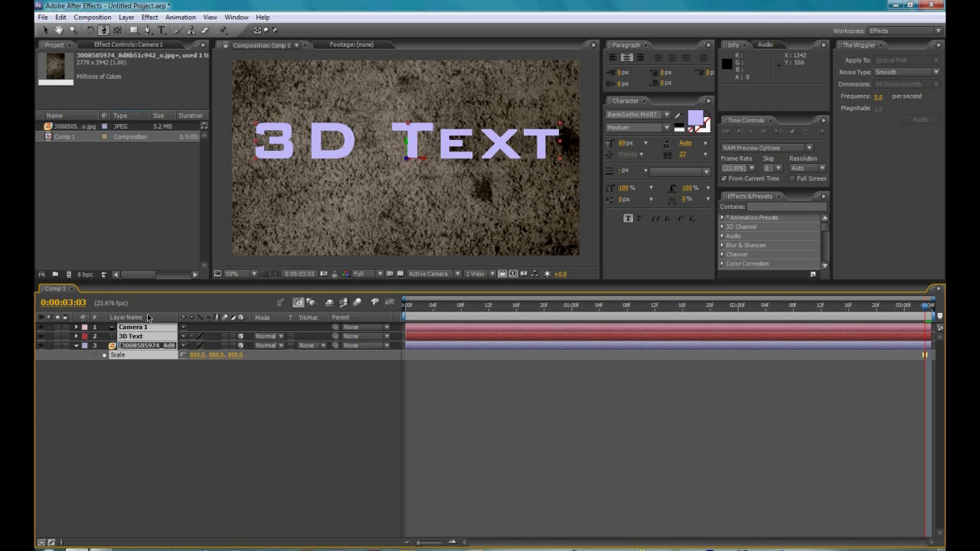
key("ctrl+d")
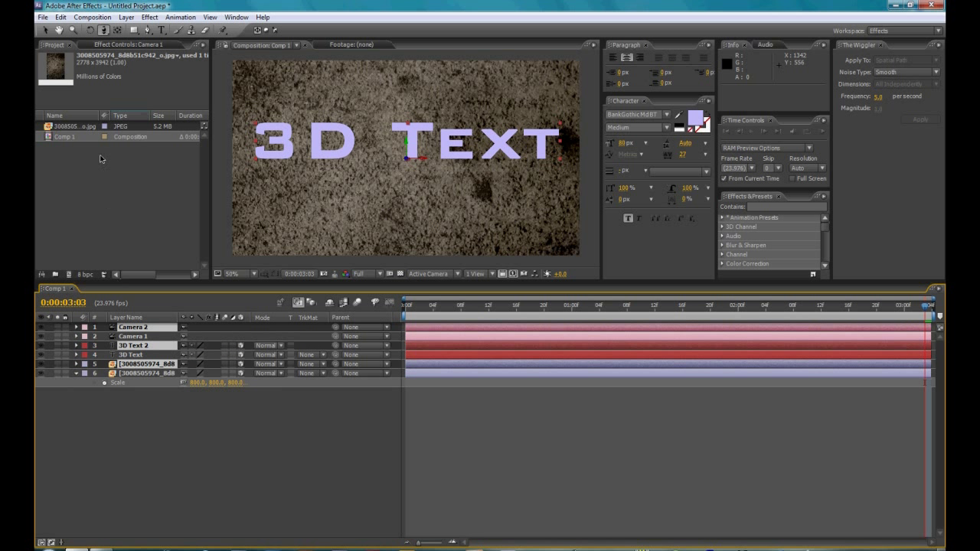
left_click(127, 16)
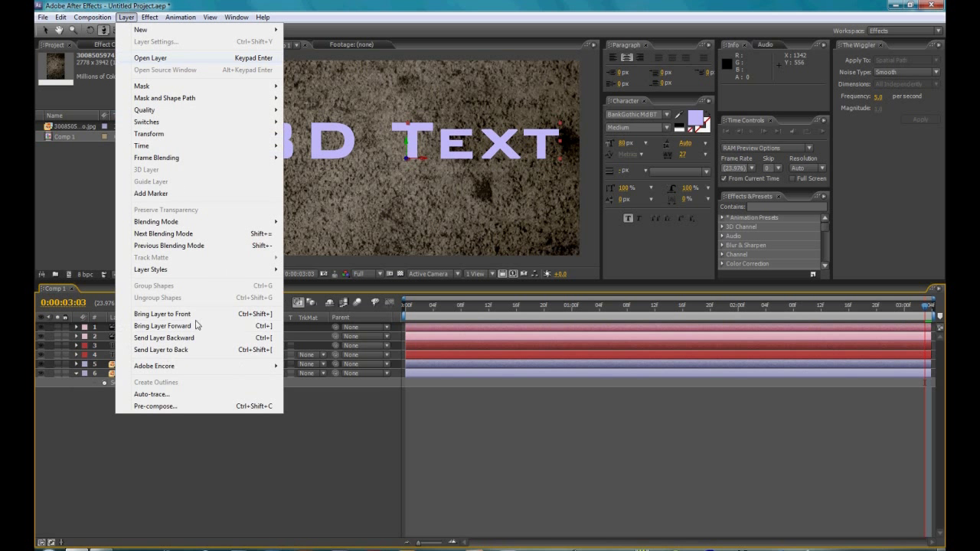
- Pre-compose the duplicated layers into Pre-comp 1 and delete its layer from Comp 1
left_click(193, 407)
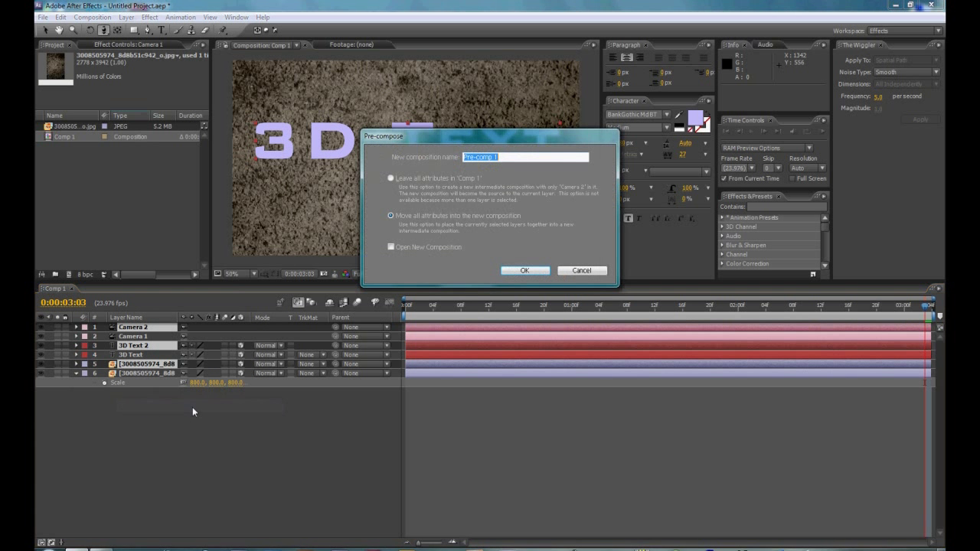
left_click(516, 271)
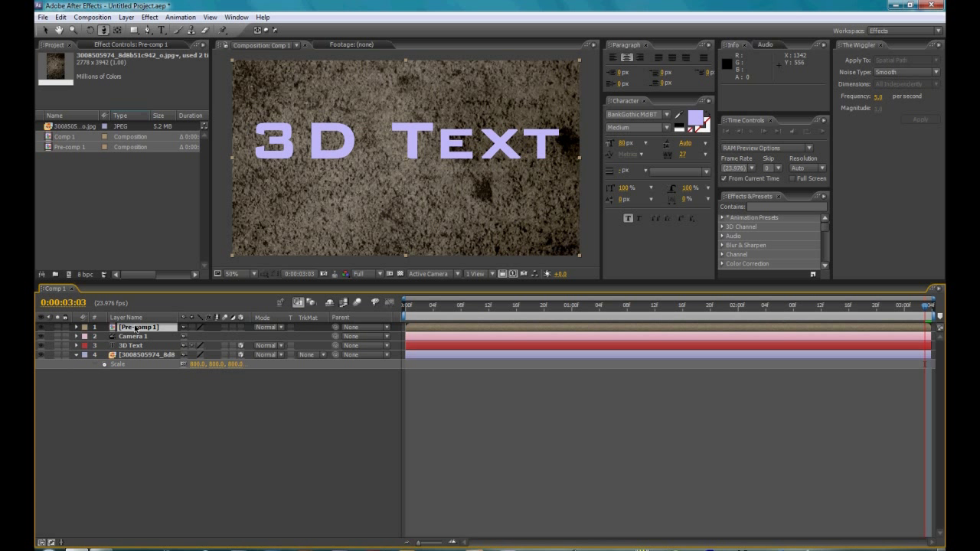
key("Delete")
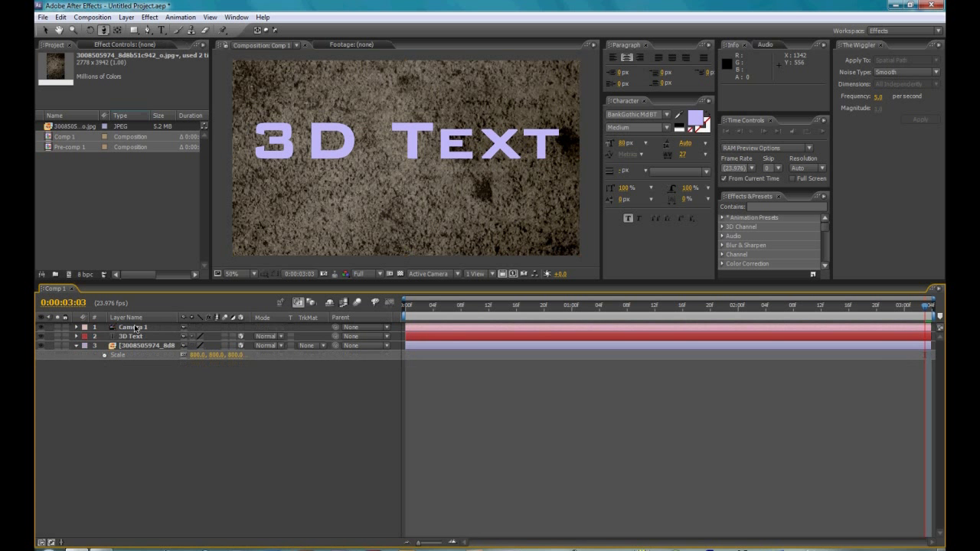
- Open Pre-comp 1 and select its Camera 2 layer
double_click(74, 148)
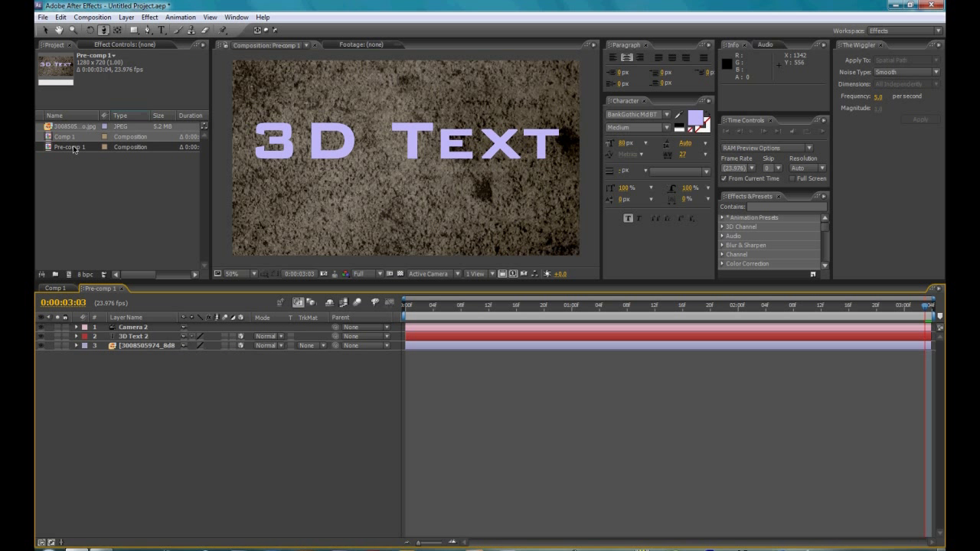
left_click(61, 288)
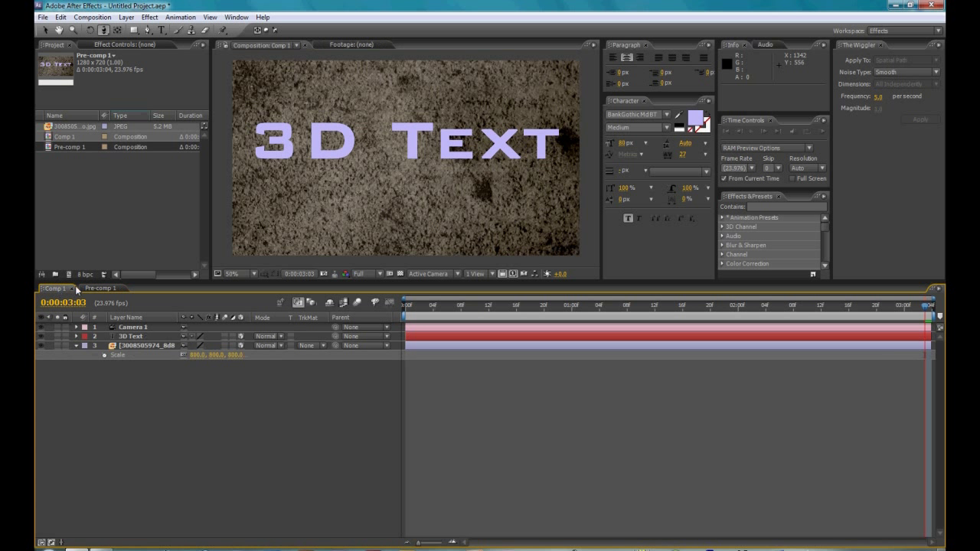
left_click(90, 288)
left_click(57, 289)
left_click(97, 288)
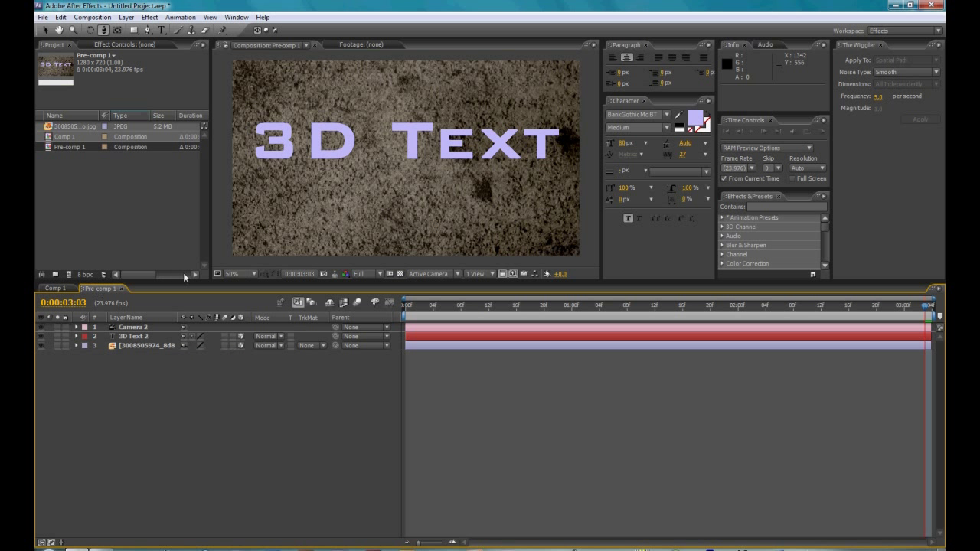
left_click(144, 327)
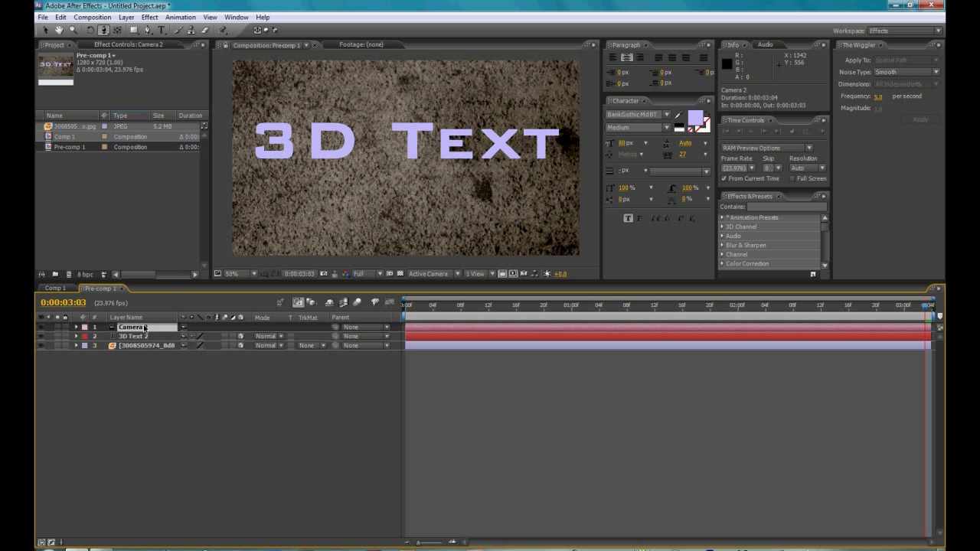
- Set Camera 2's keyframed Position X to 650 and preview the animation
left_click(76, 328)
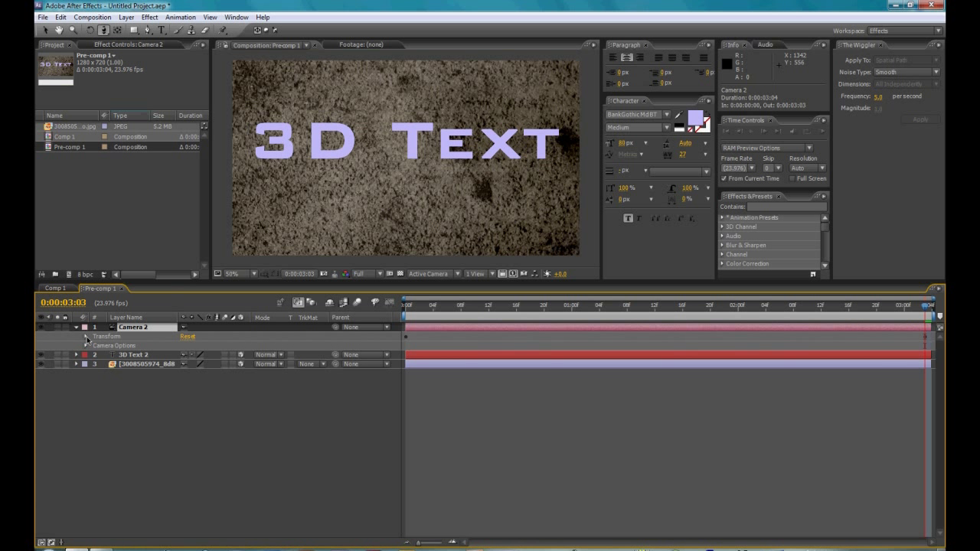
left_click(86, 337)
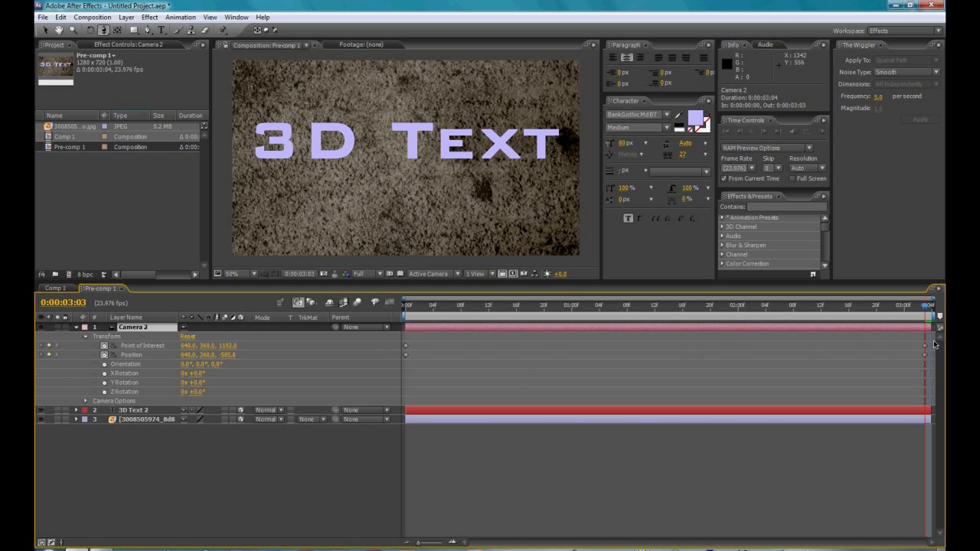
left_click_drag(934, 344, 388, 364)
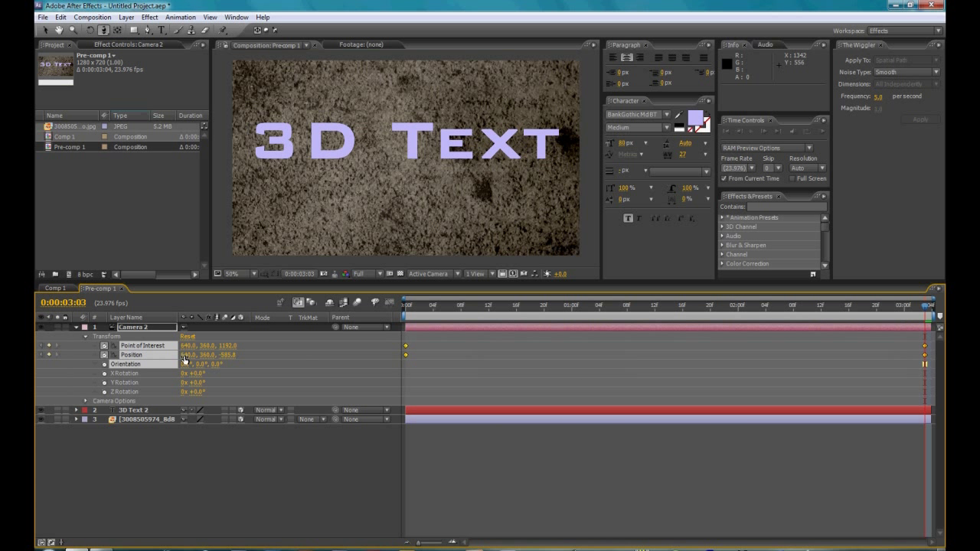
left_click_drag(184, 354, 188, 357)
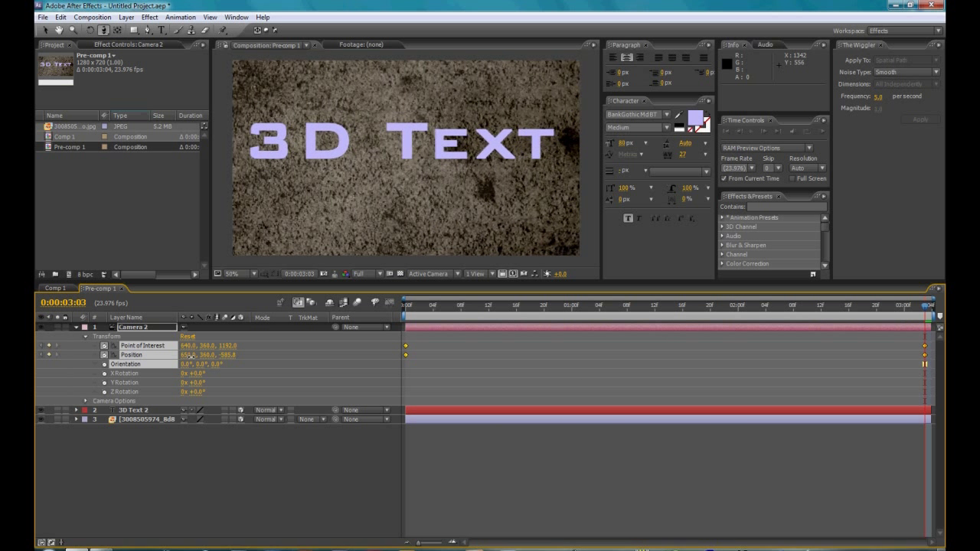
left_click_drag(191, 356, 195, 357)
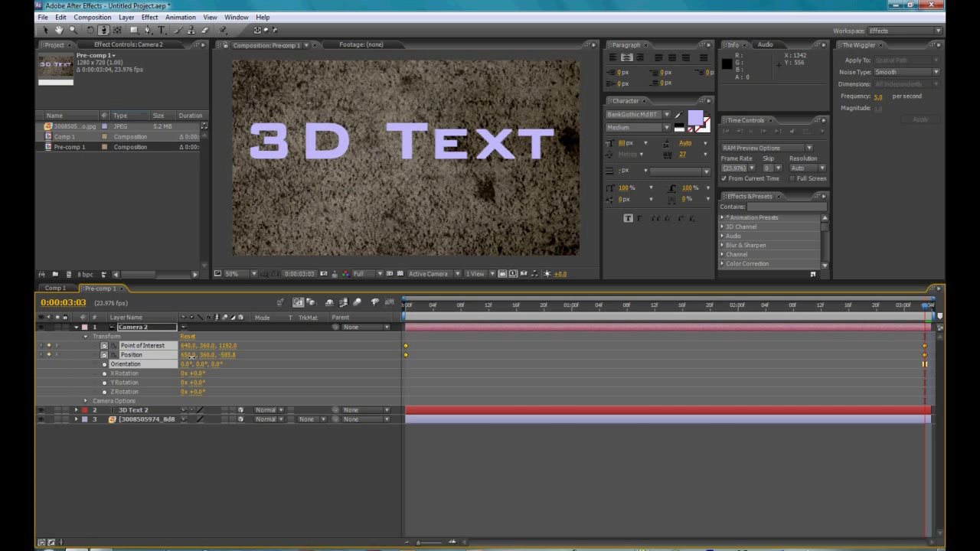
left_click(222, 362)
key("space")
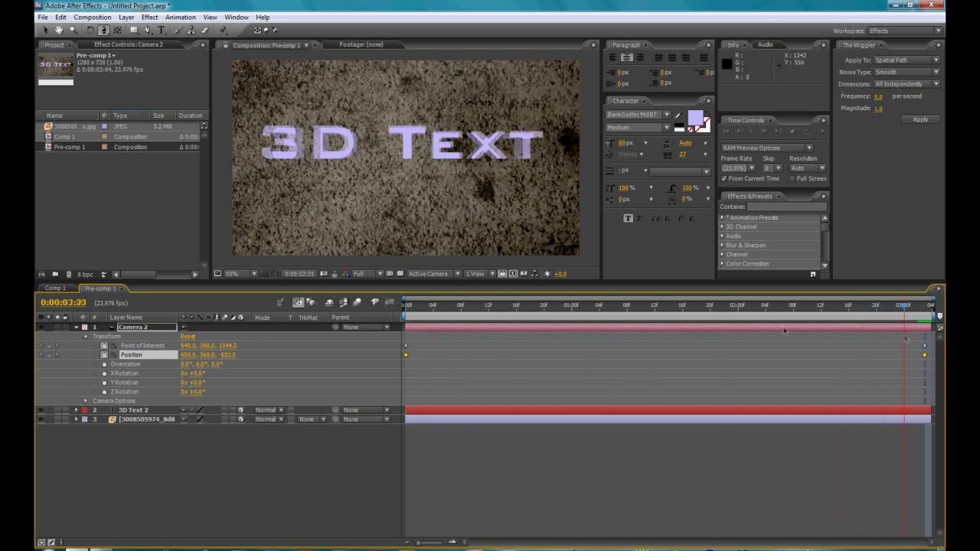
left_click(51, 288)
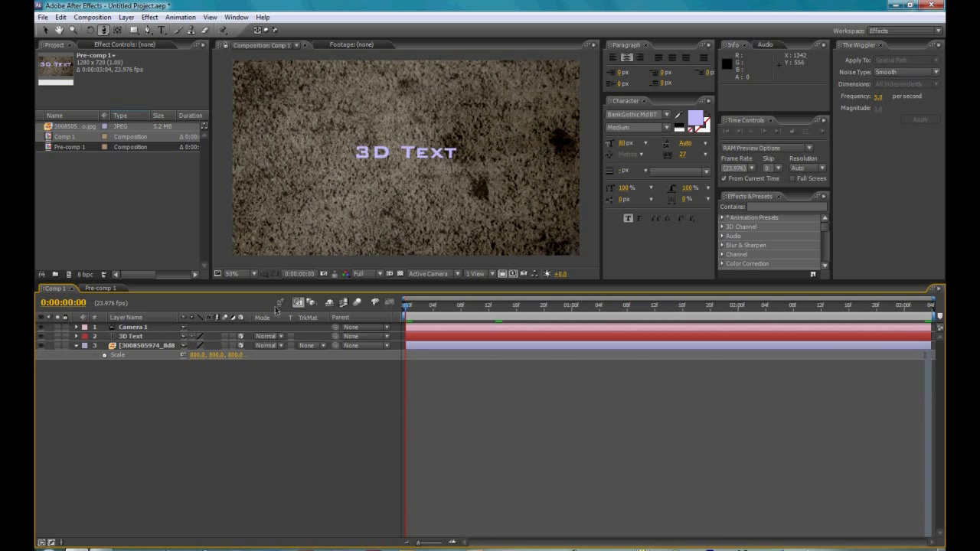
- Preview Pre-comp 1 and Comp 1 in turn to compare their camera moves
left_click(99, 288)
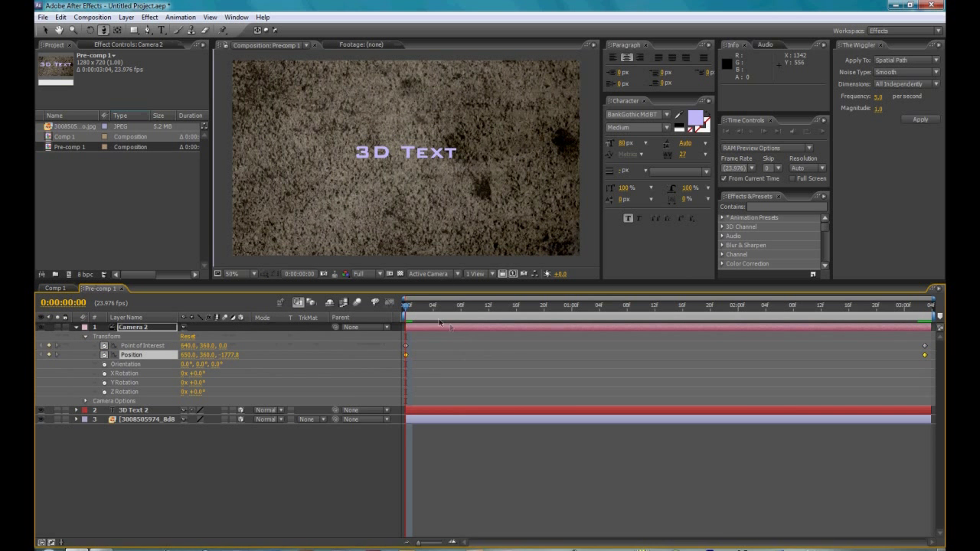
key("space")
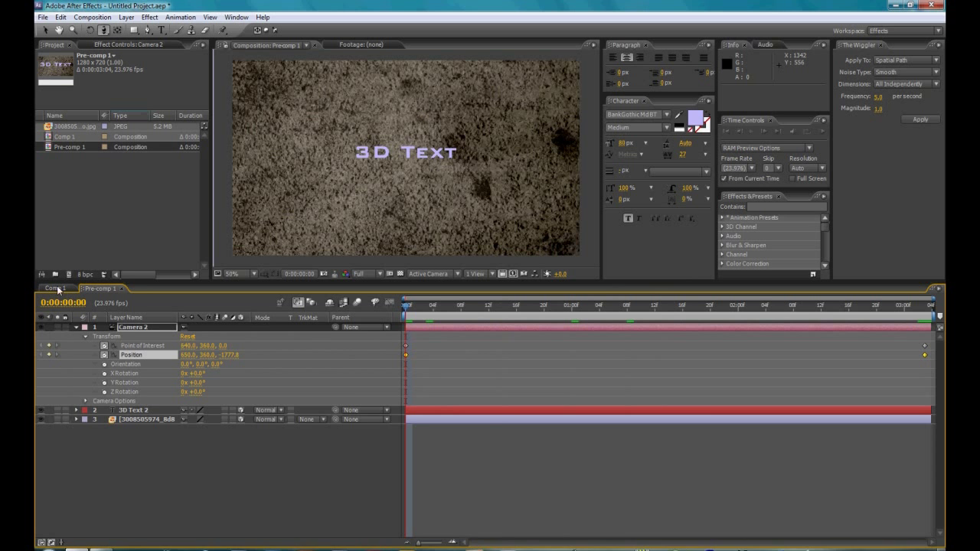
left_click(55, 289)
key("space")
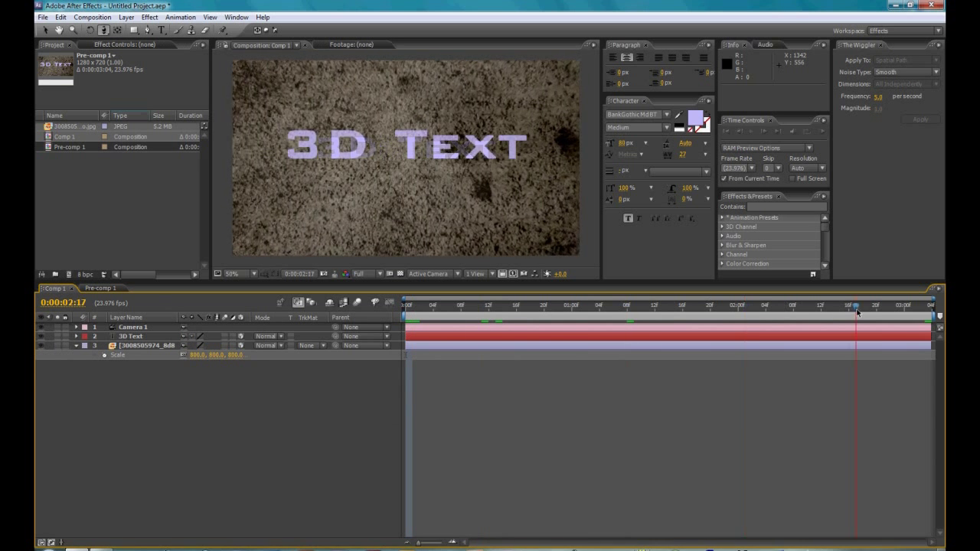
key("space")
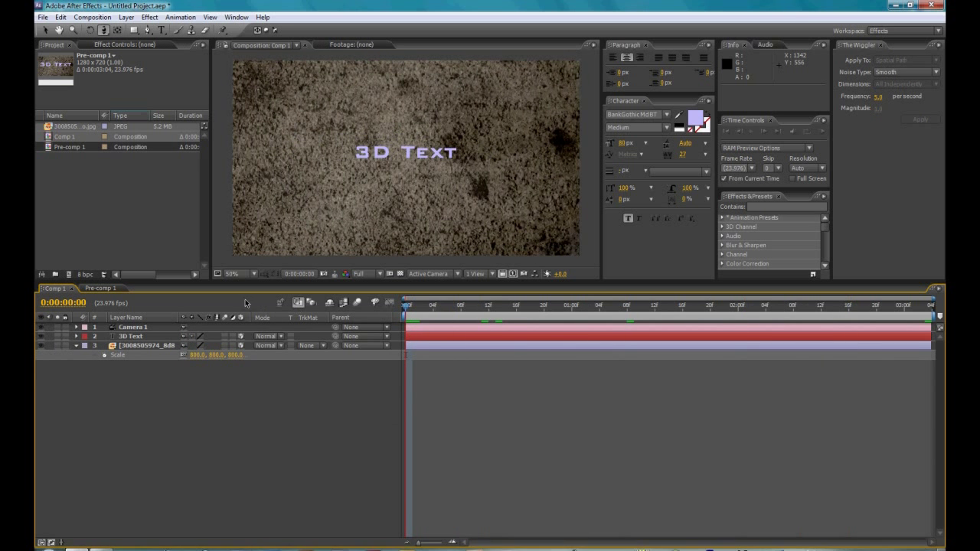
left_click(100, 289)
left_click_drag(406, 306, 939, 315)
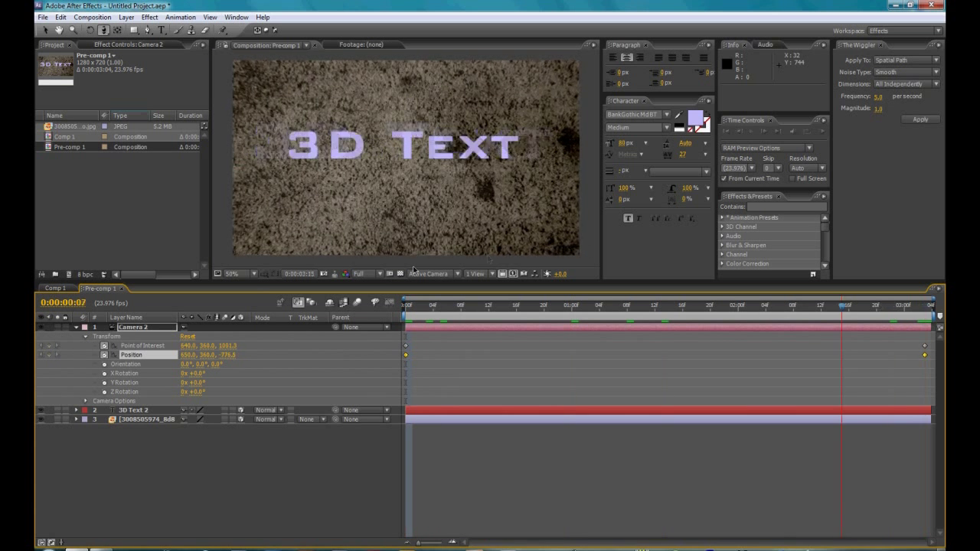
key("Home")
left_click(55, 288)
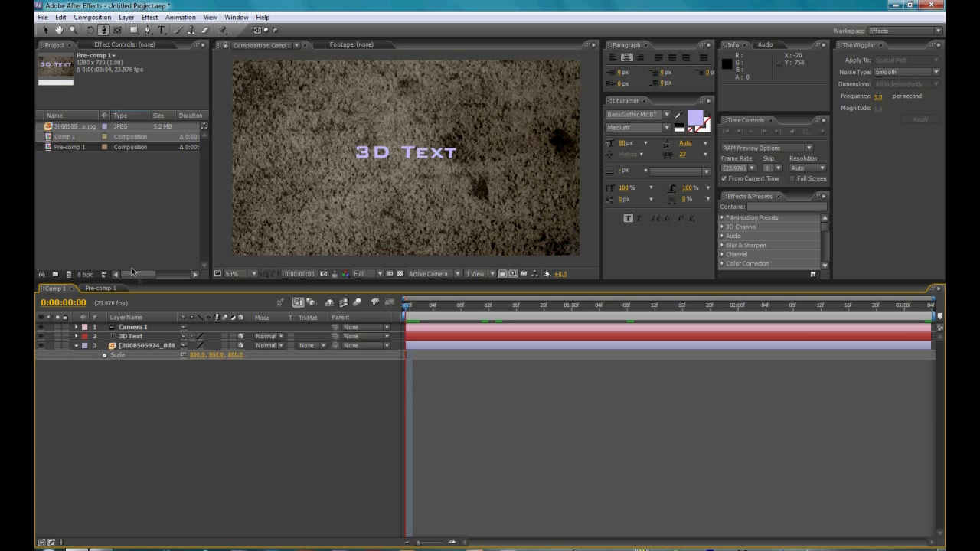
- Create a new 1280×720 composition named Comp 2
left_click(93, 17)
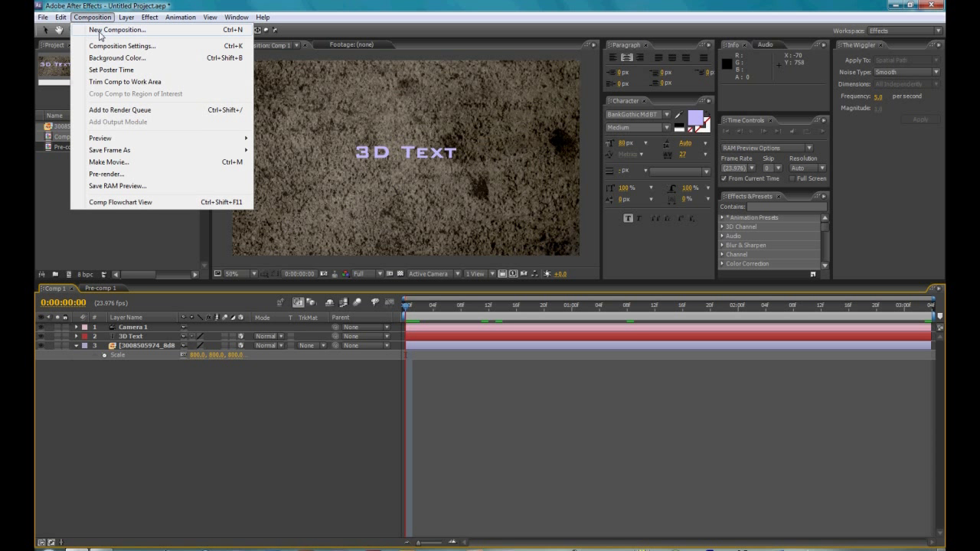
left_click(107, 30)
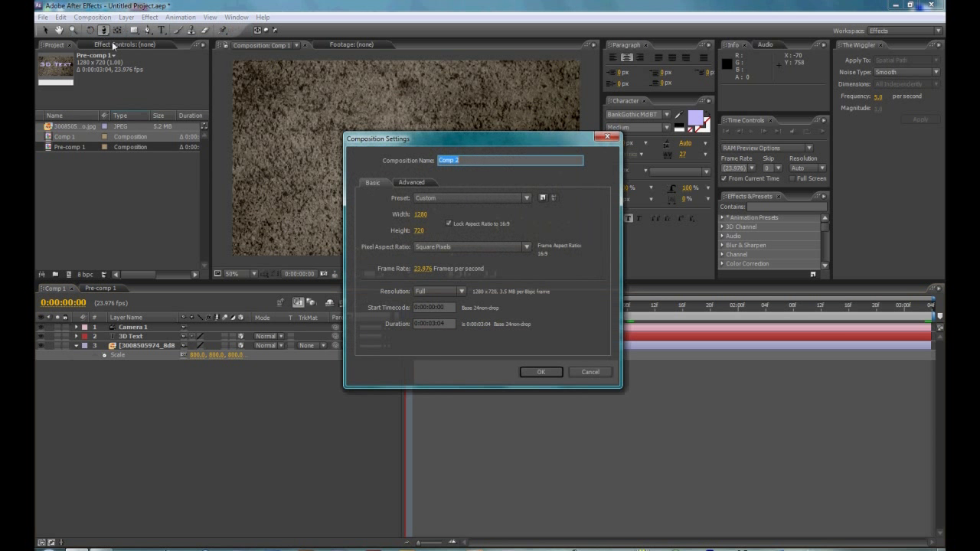
left_click(539, 372)
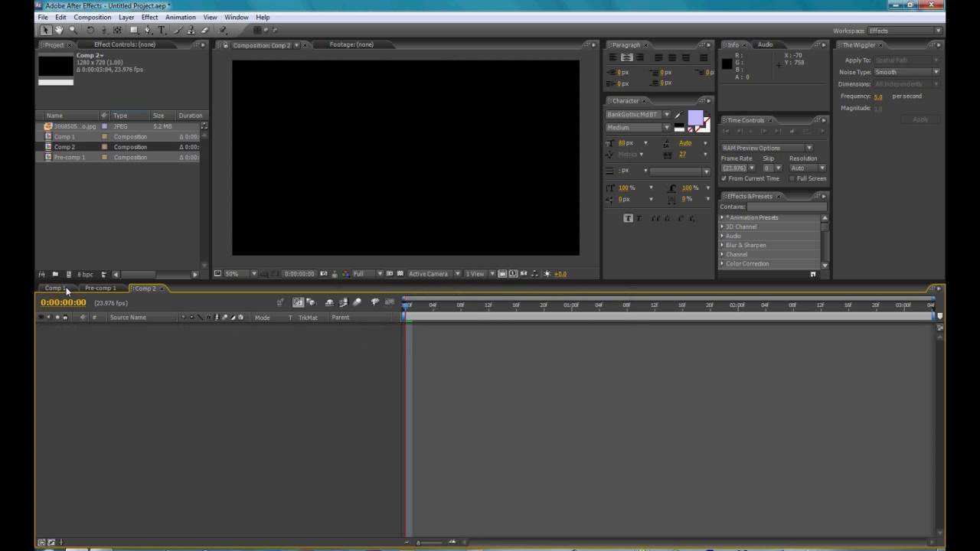
- Add Comp 1 to Comp 2 at 50% scale, shifted right to X 960, then add Pre-comp 1
left_click_drag(65, 138, 155, 353)
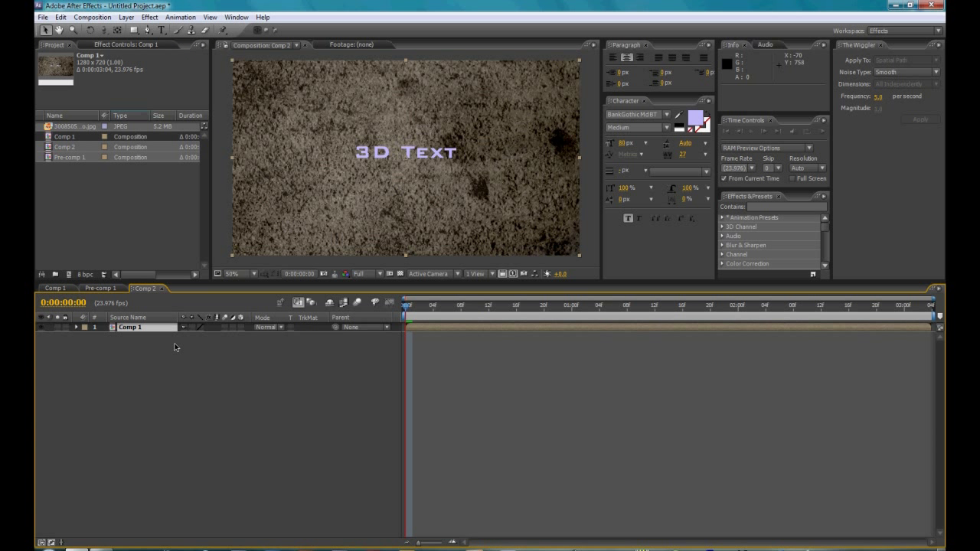
key("s")
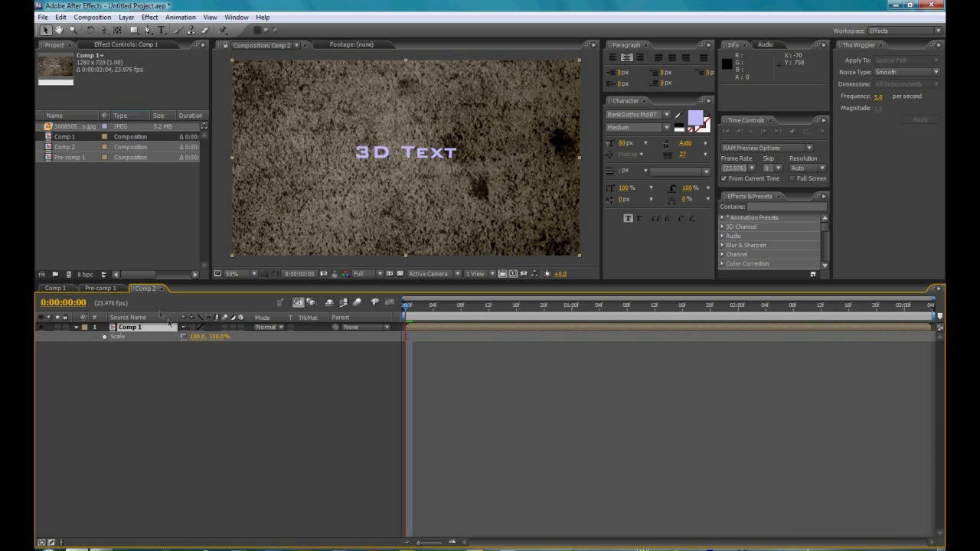
left_click_drag(195, 338, 178, 346)
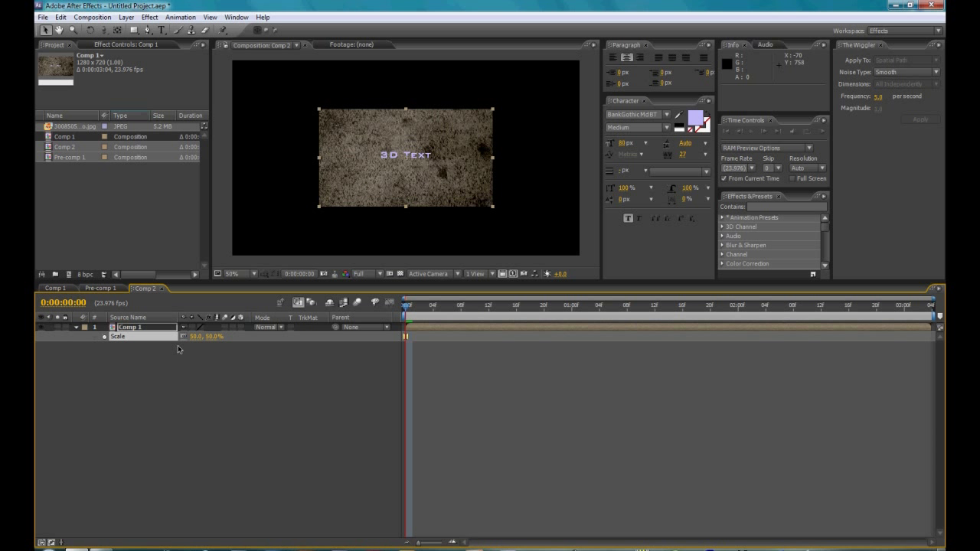
key("shift+Right")
key("shift+Right")
key("shift+Right")
key("shift+Right")
key("shift+Right")
key("shift+Right")
key("shift+Right")
key("shift+Right")
key("shift+Right")
key("shift+Right")
key("shift+Right")
key("shift+Right")
key("shift+Right")
key("shift+Right")
key("shift+Right")
key("shift+Right")
key("shift+Right")
key("shift+Right")
key("shift+Right")
key("shift+Right")
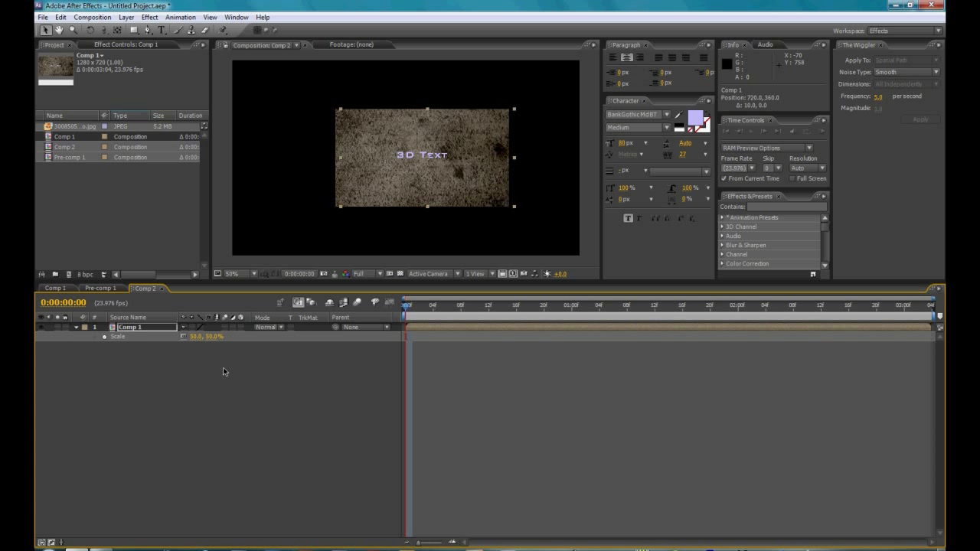
key("shift+Right")
key("shift+Right")
key("shift+Right")
key("shift+Right")
key("shift+Right")
key("shift+Right")
key("shift+Right")
key("shift+Right")
key("shift+Right")
key("shift+Right")
key("shift+Right")
key("shift+Right")
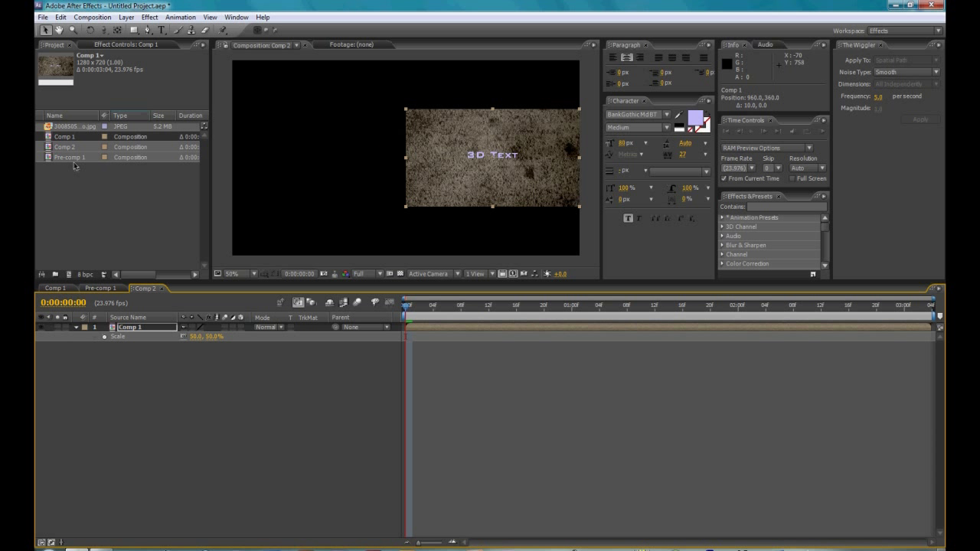
left_click_drag(73, 160, 174, 364)
- Scale Pre-comp 1 to 50% and move it left to X 320 beside Comp 1
key("s")
key("shift+Left")
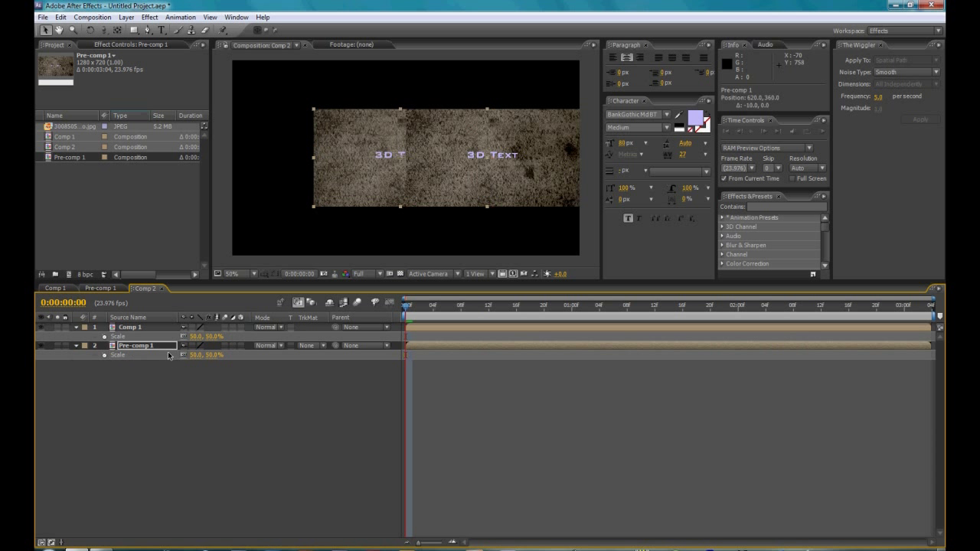
key("shift+Left")
key("shift+Left")
key("shift+Left")
key("shift+Left")
key("shift+Left")
key("shift+Left")
key("shift+Left")
key("shift+Left")
key("shift+Left")
key("shift+Left")
key("shift+Left")
key("shift+Left")
key("shift+Left")
key("shift+Left")
key("shift+Left")
key("shift+Left")
key("shift+Left")
key("shift+Left")
key("shift+Left")
key("shift+Left")
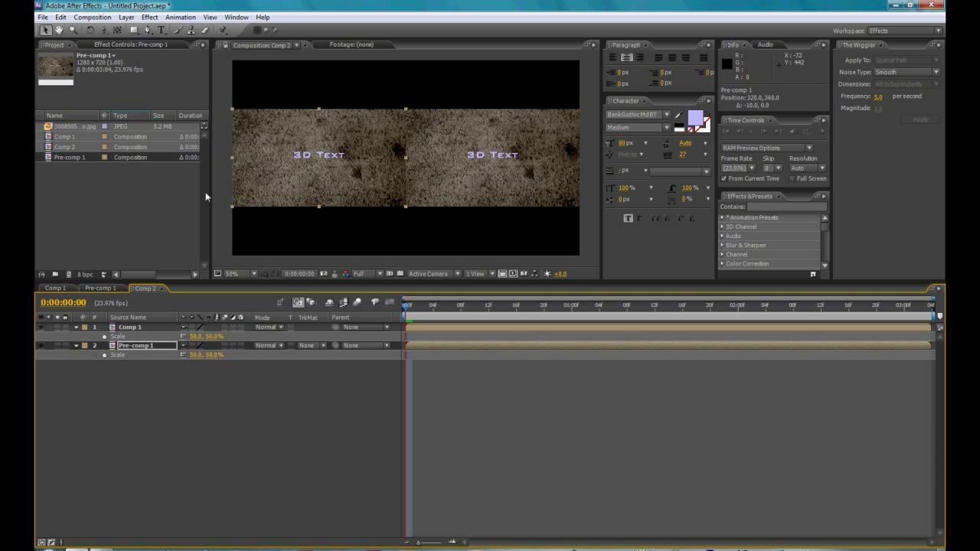
left_click(418, 492)
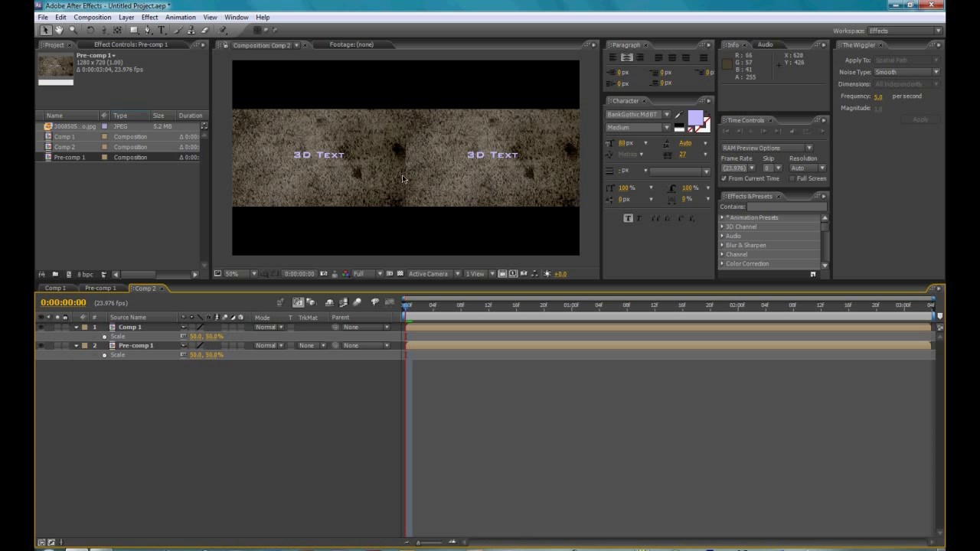
key("space")
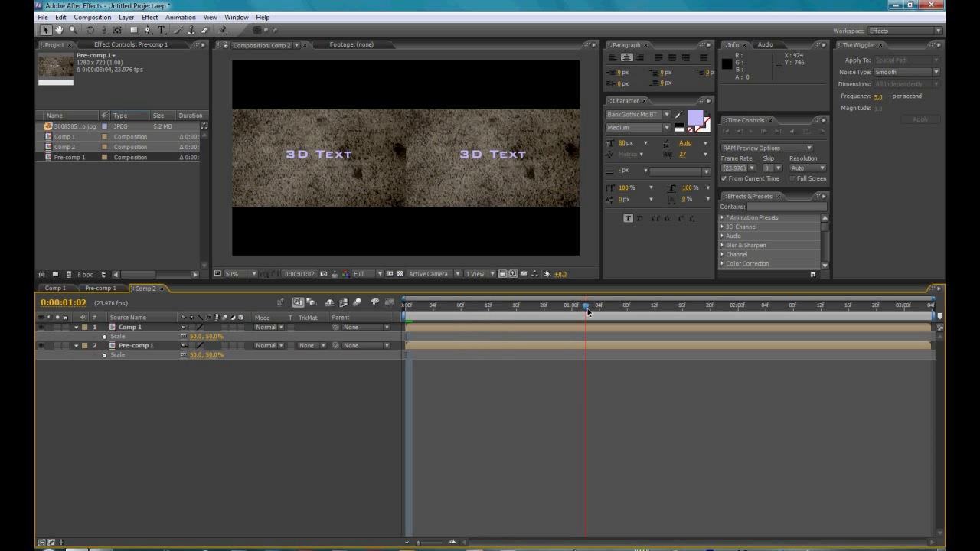
key("space")
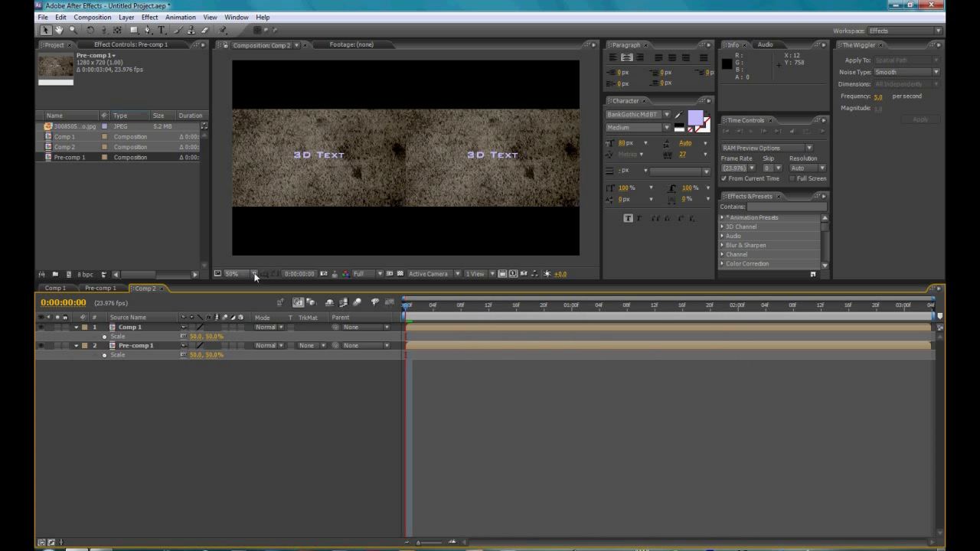